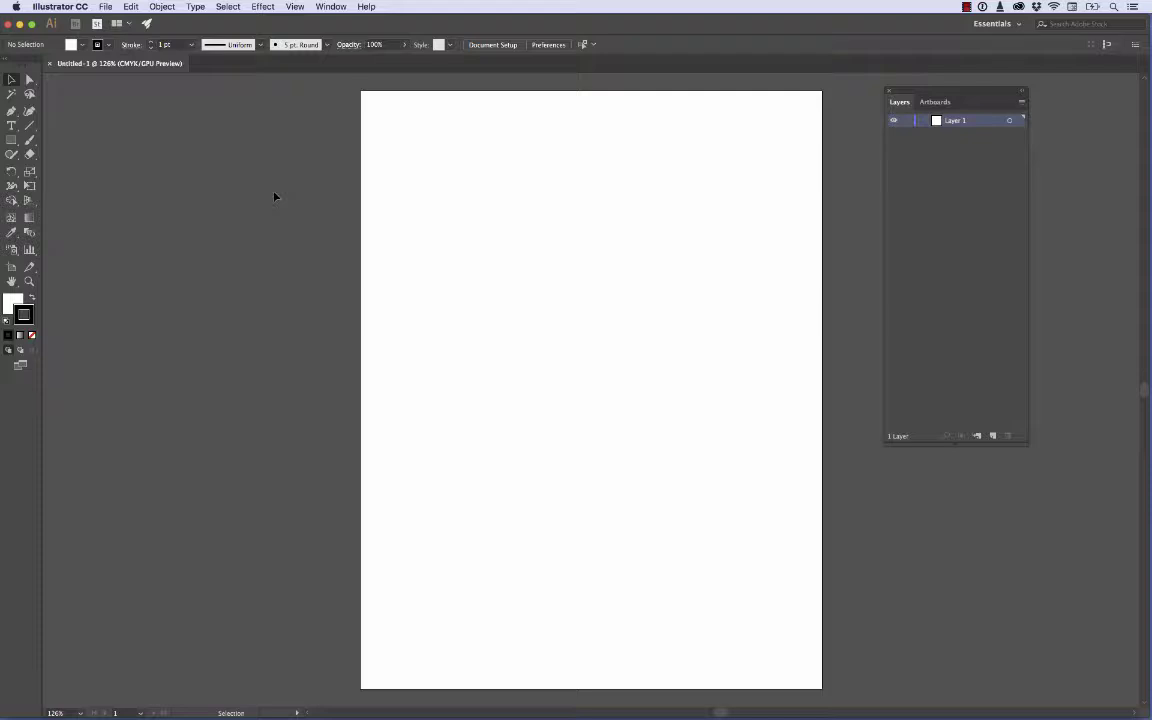
Step: Place DownloadedDesign.png from the Downloads folder onto the artboard as a linked image
left_click(105, 6)
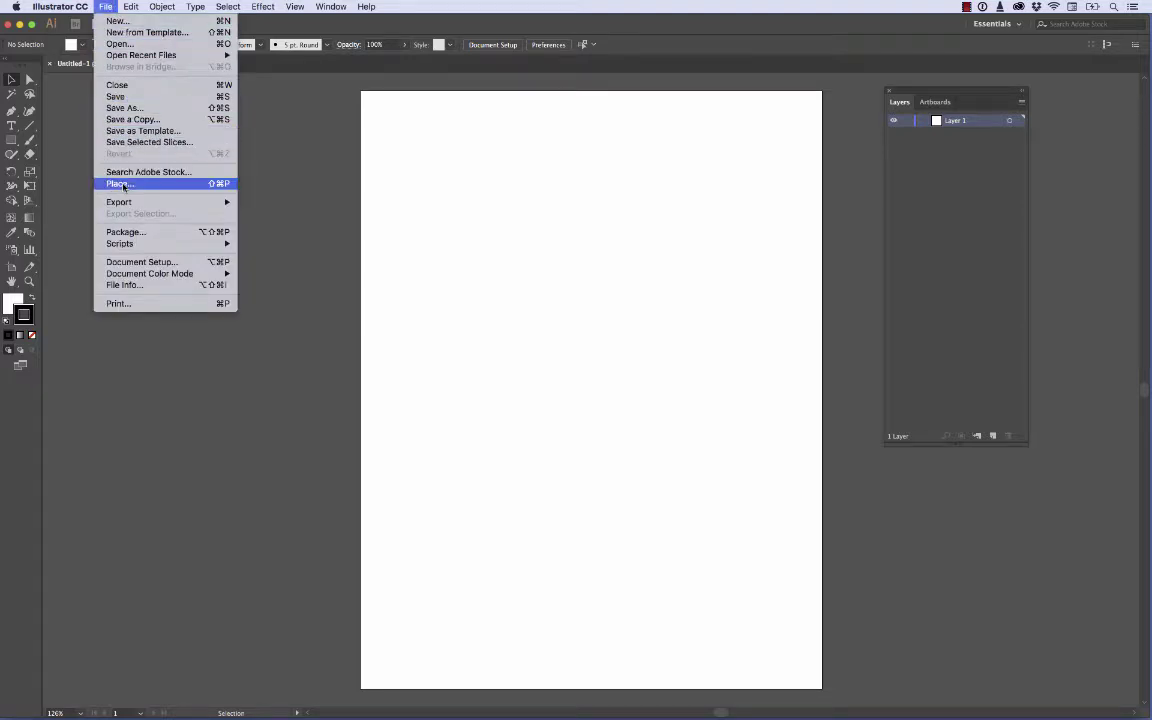
left_click(121, 184)
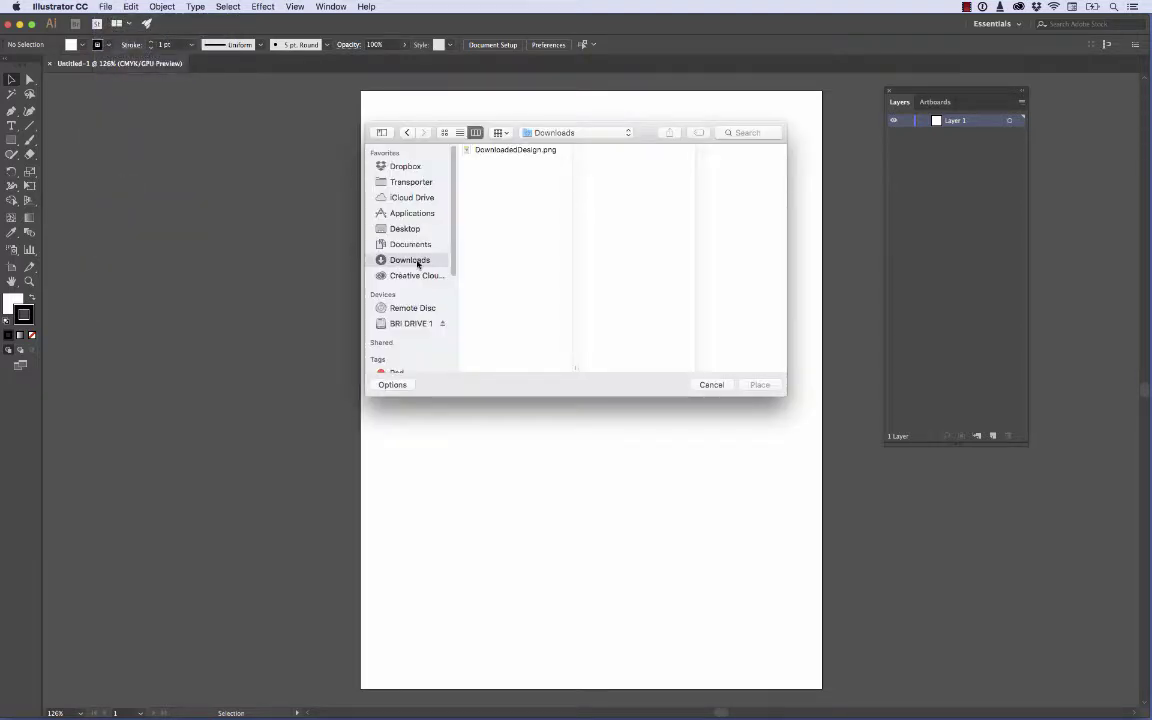
left_click(477, 150)
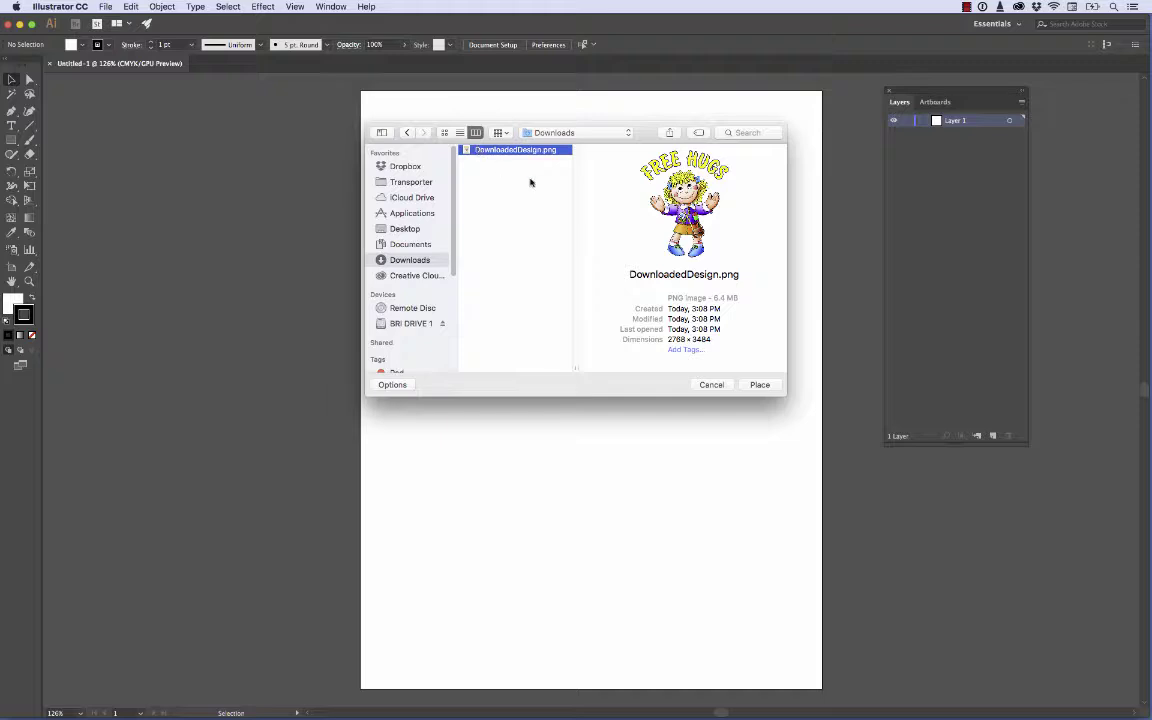
left_click(766, 386)
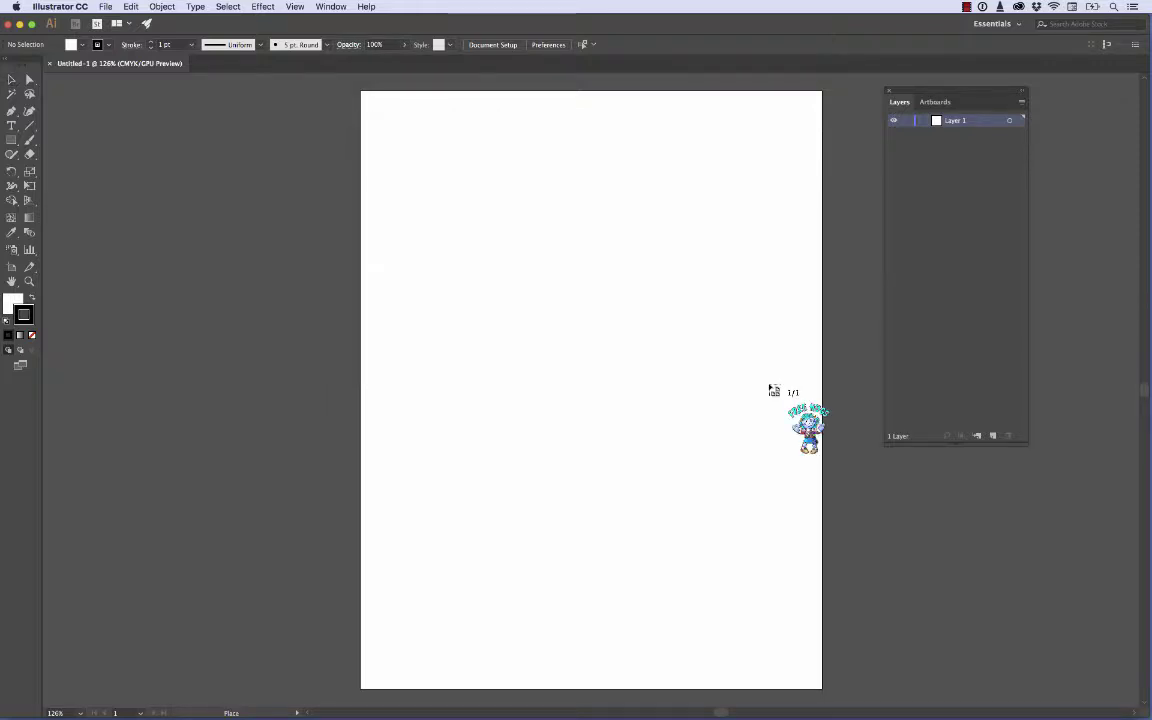
left_click(412, 203)
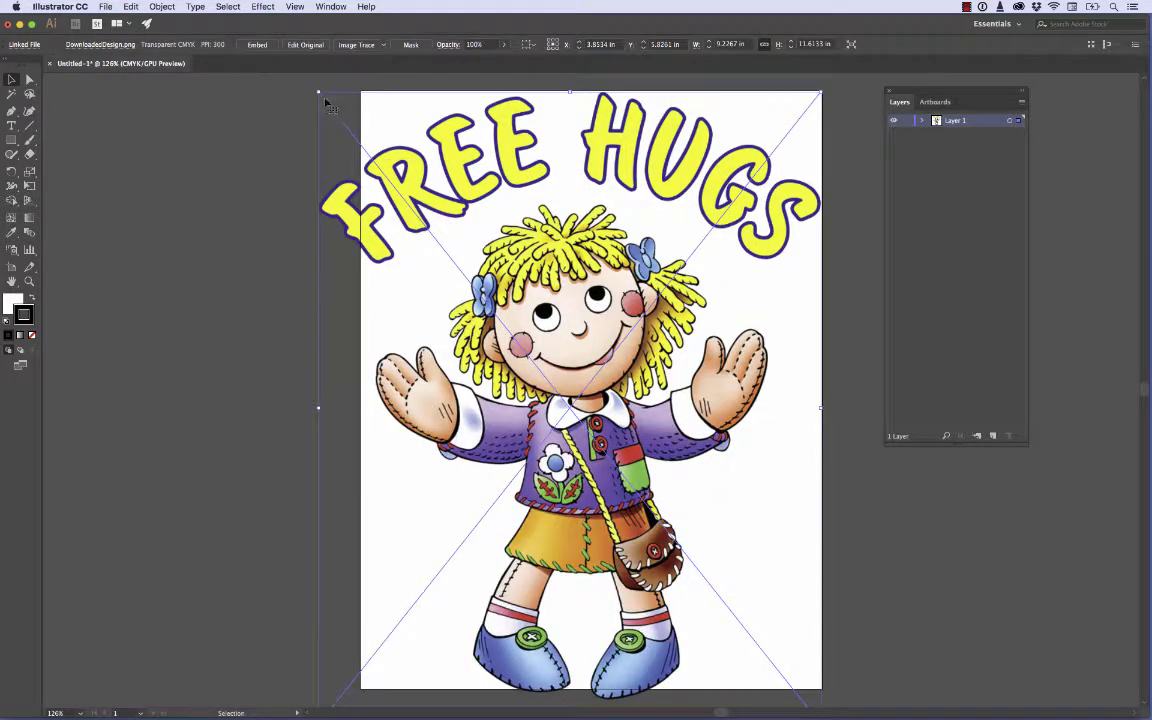
Step: Scale the placed doll image proportionally to about 7.7 in wide by 9.7 in high and centre it on the artboard
left_click_drag(319, 92, 419, 268)
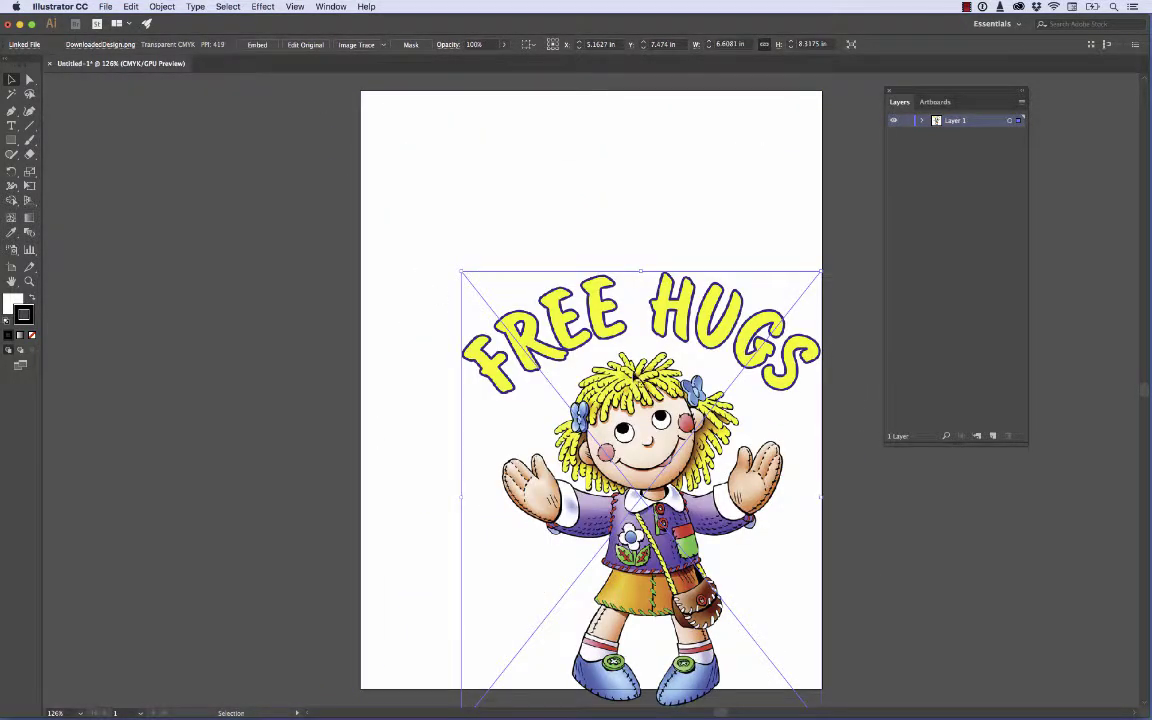
left_click_drag(633, 372, 583, 272)
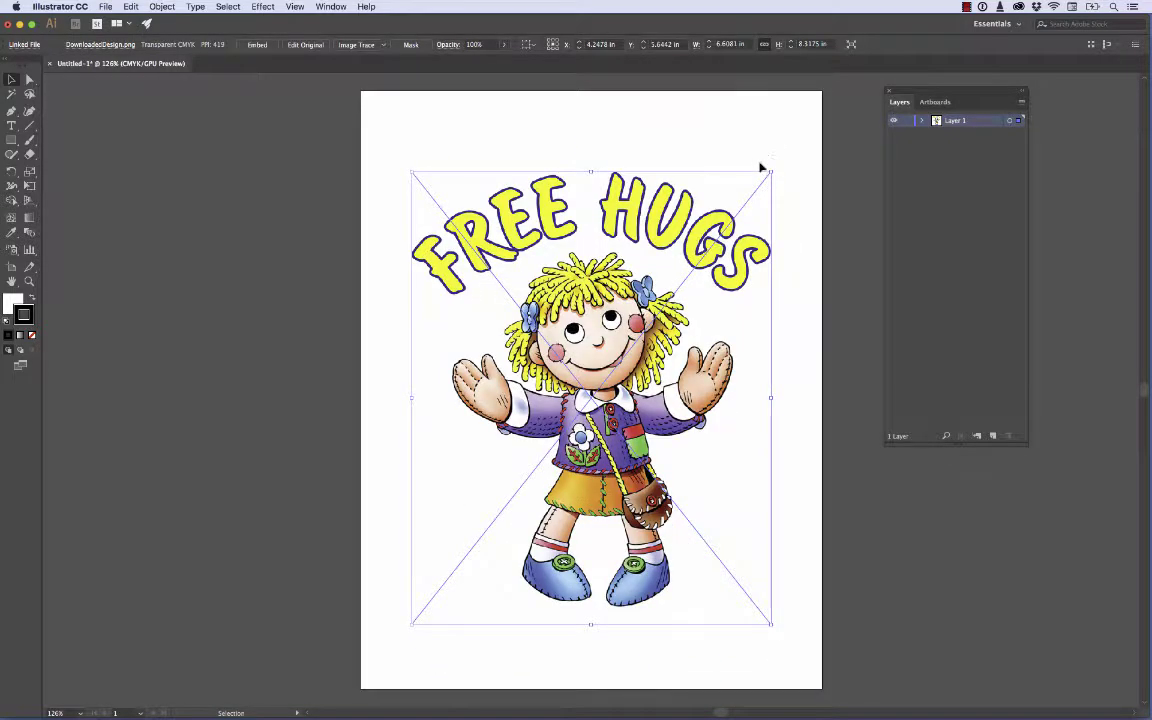
left_click_drag(771, 172, 800, 134)
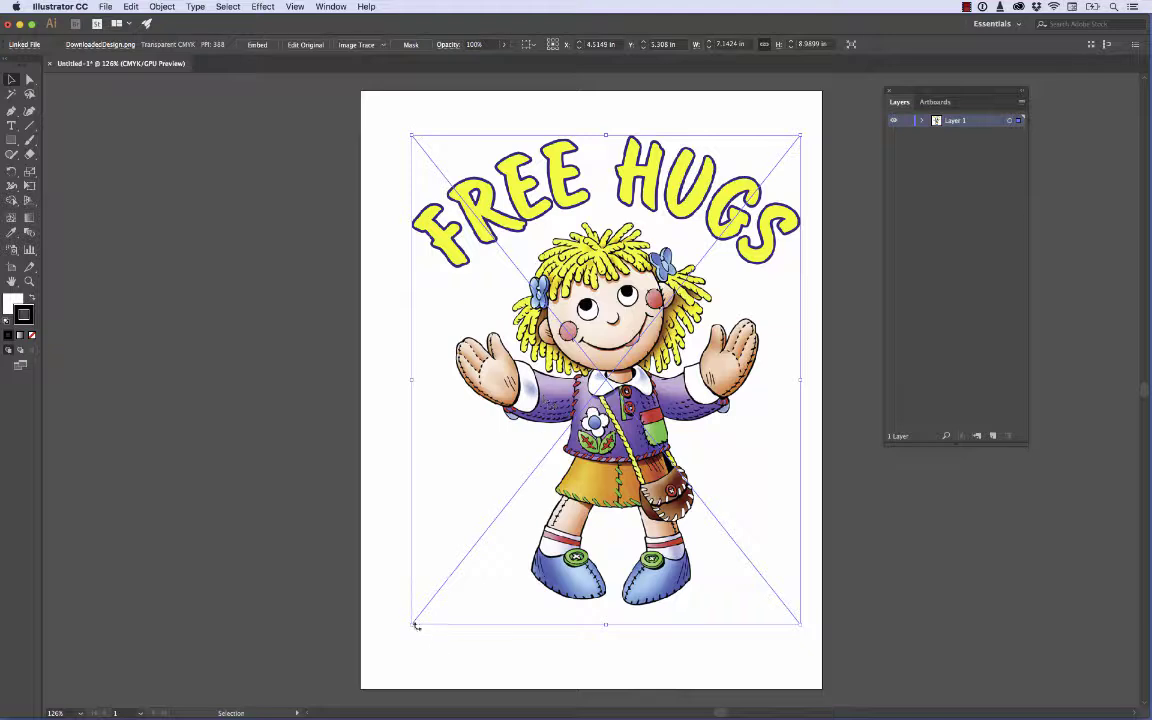
left_click_drag(411, 624, 381, 661)
left_click_drag(610, 302, 620, 309)
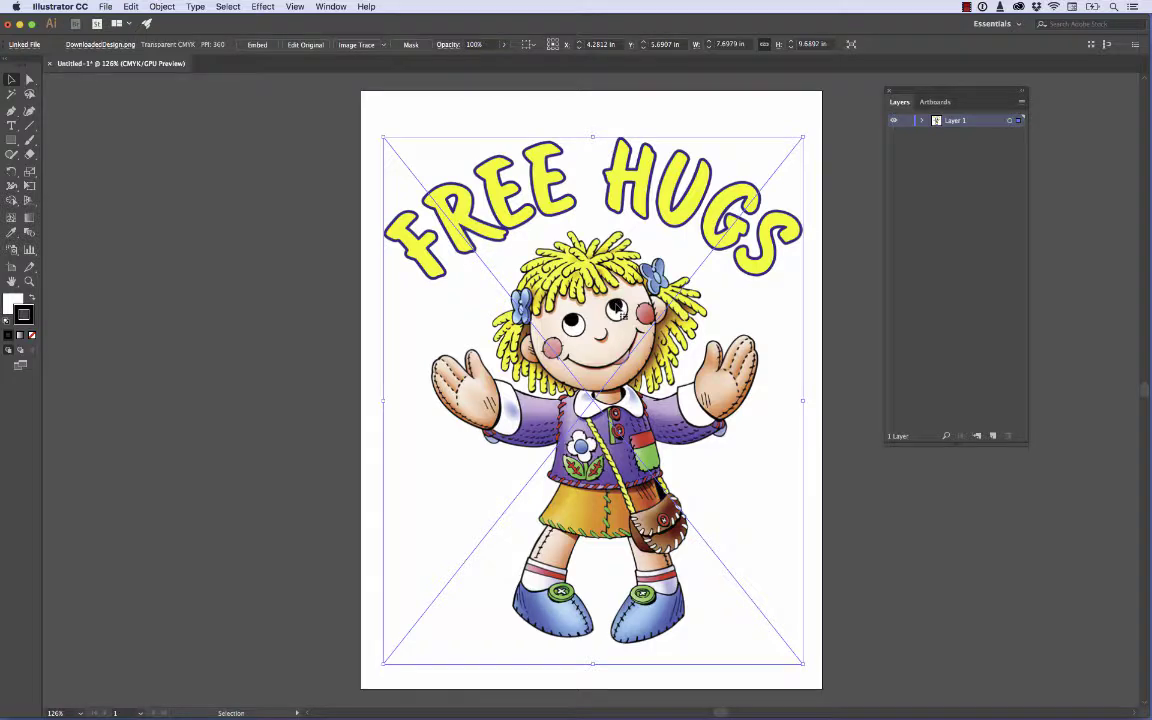
left_click_drag(552, 268, 370, 294)
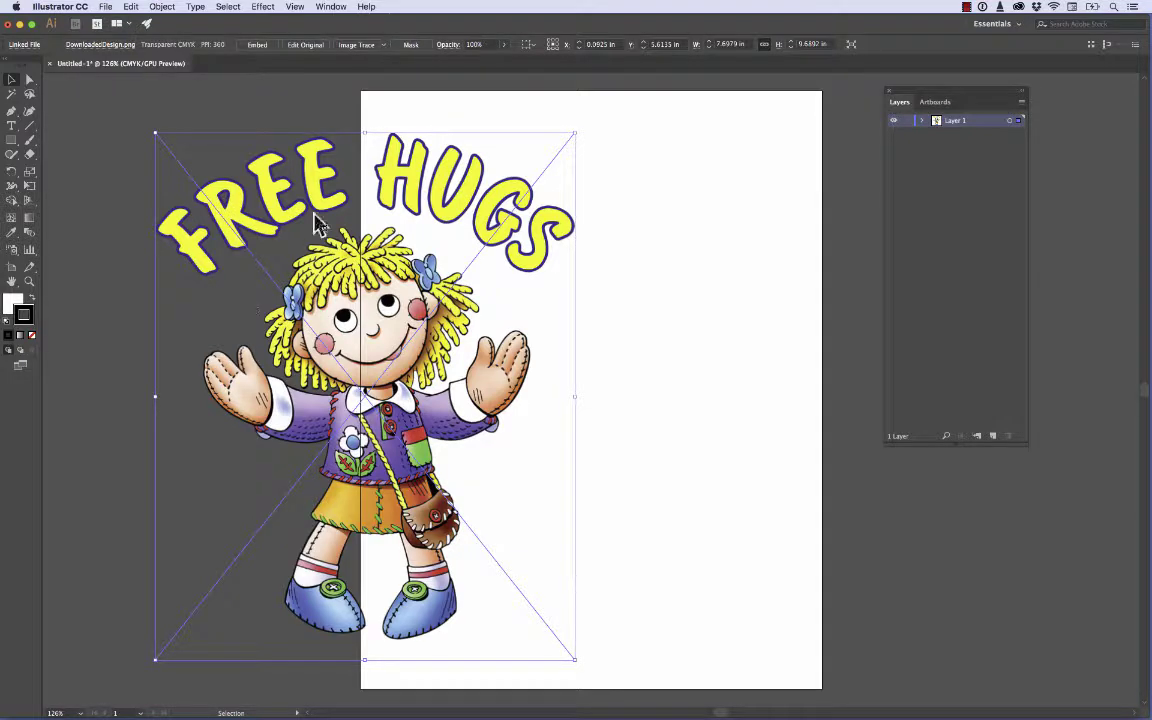
left_click_drag(375, 318, 603, 312)
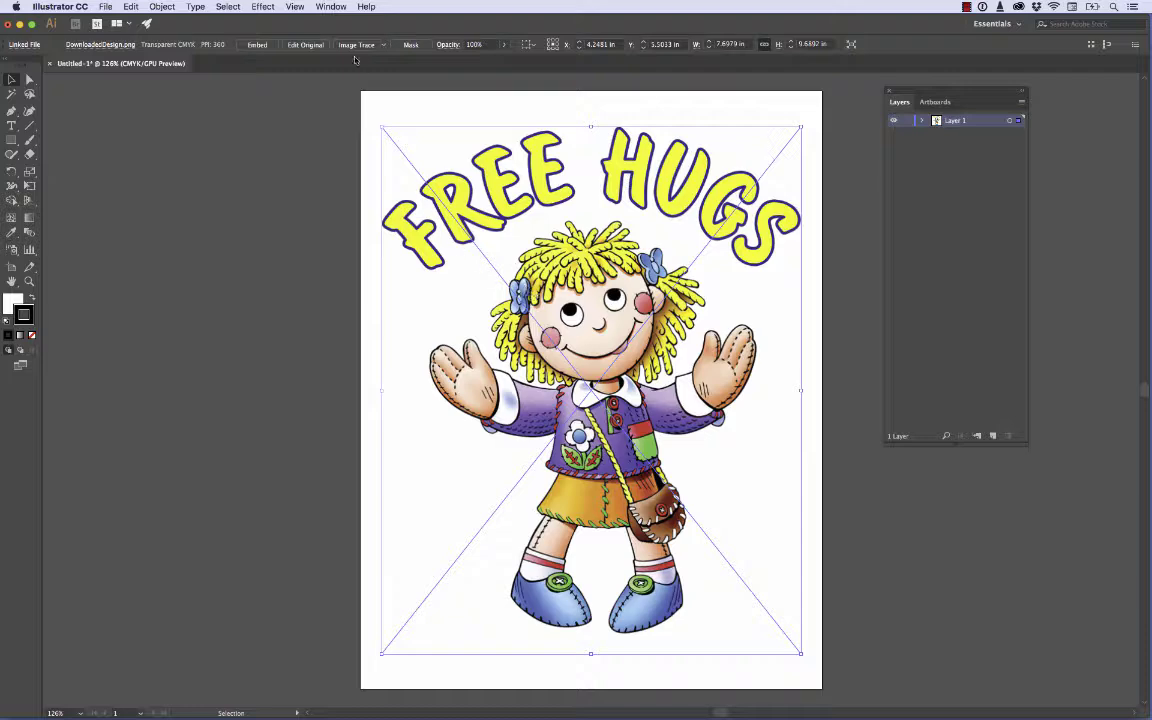
Step: Add a new stroke to the linked image's appearance and set its weight to 0.25 pt
left_click(331, 7)
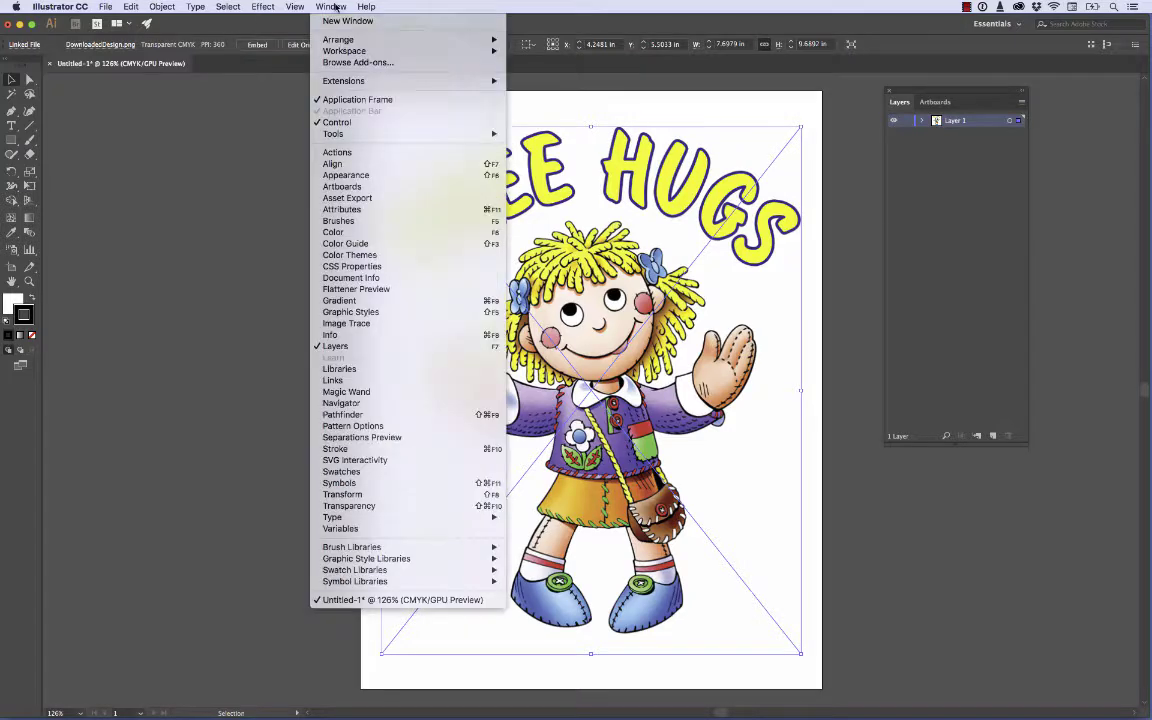
left_click(344, 176)
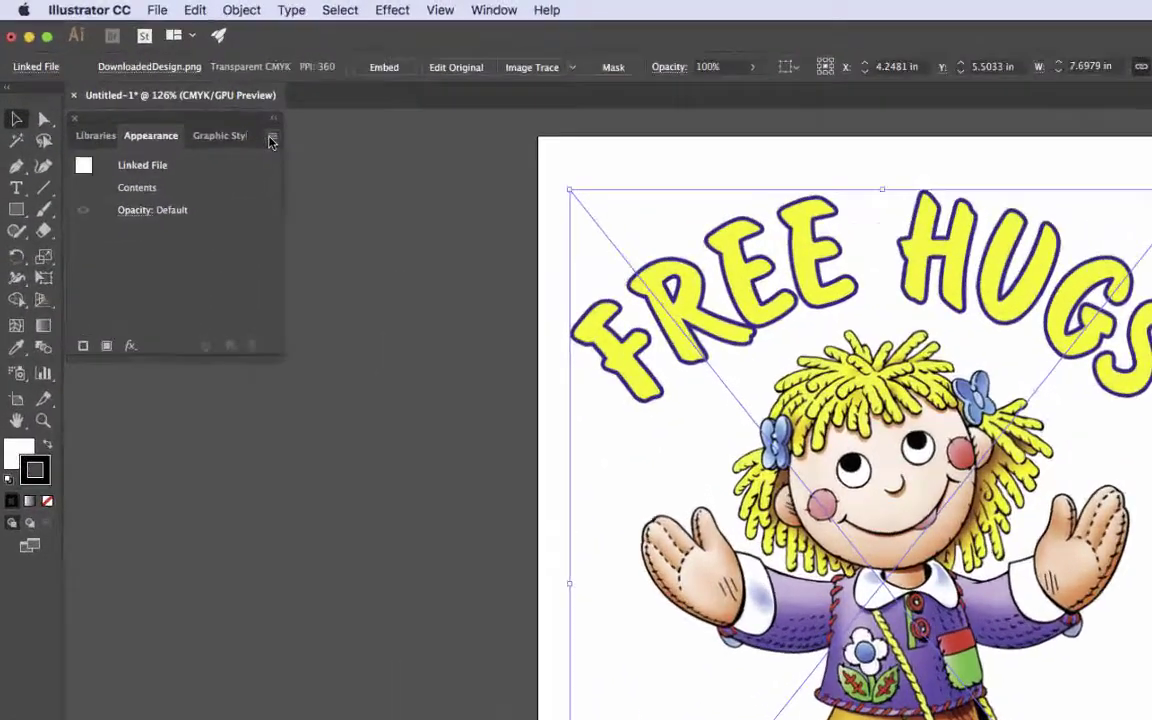
left_click(182, 90)
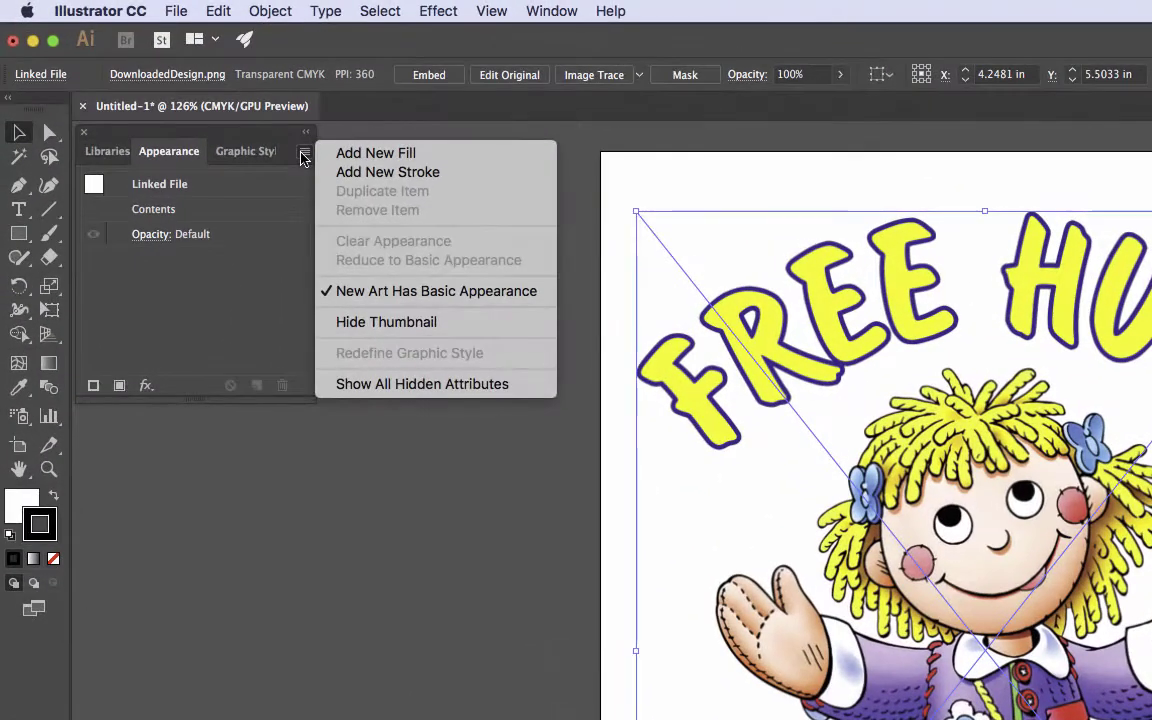
left_click(438, 178)
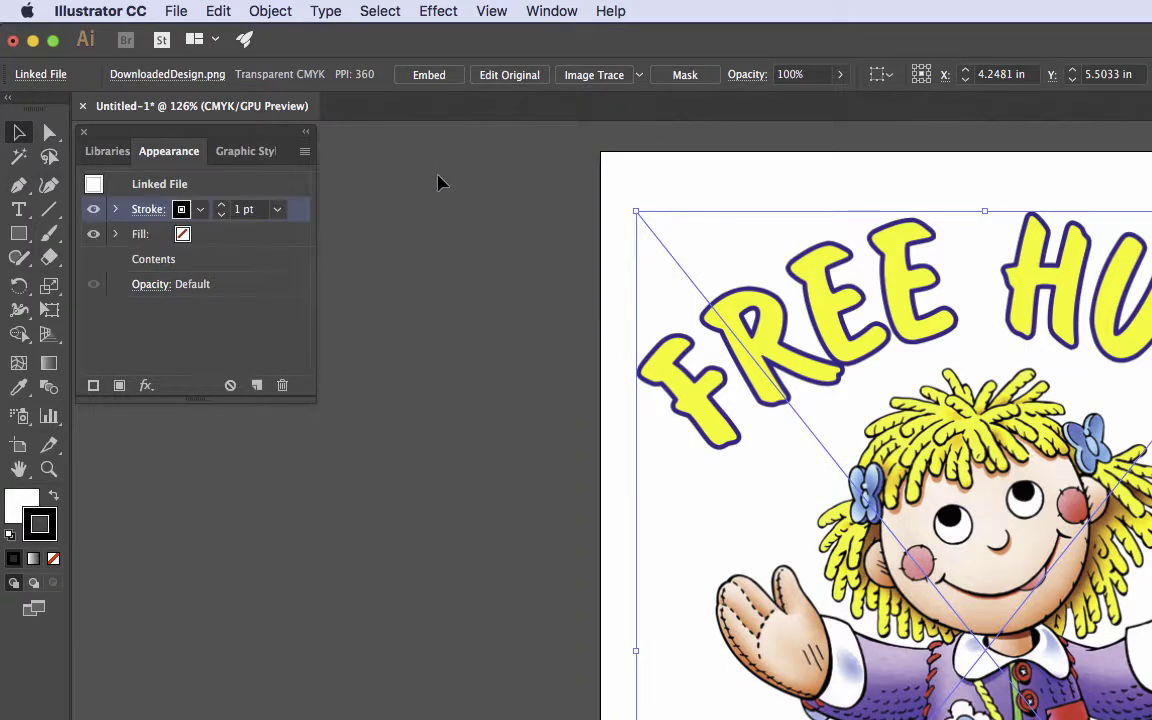
left_click(277, 209)
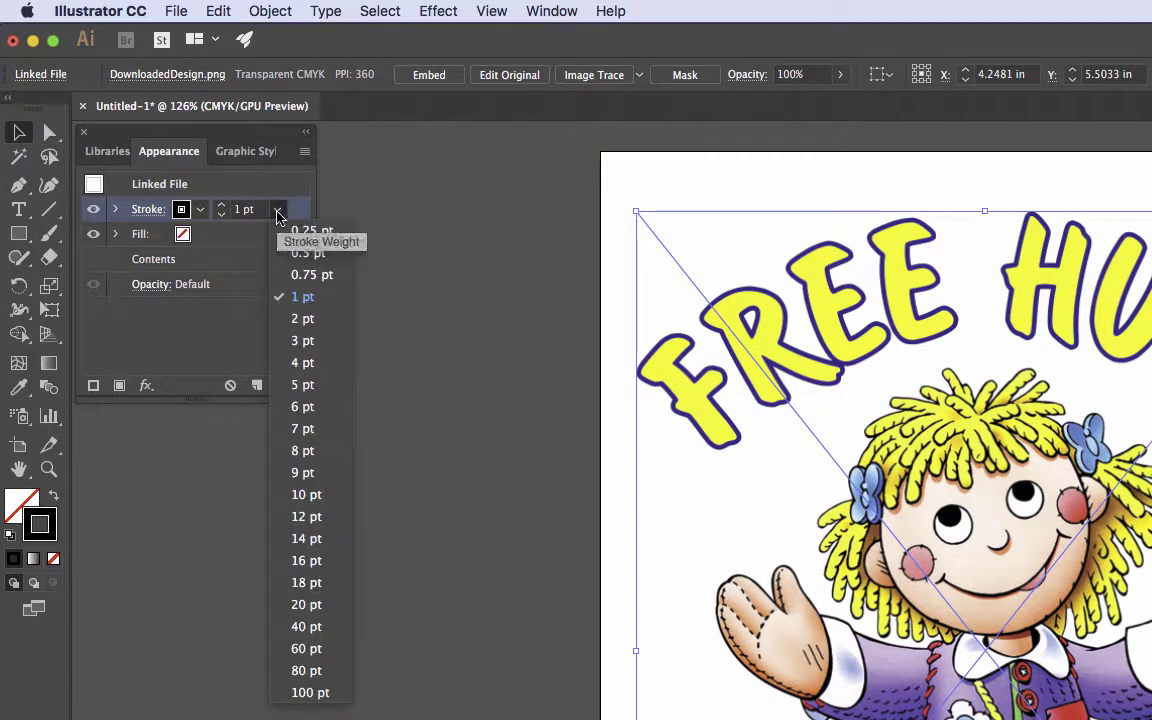
left_click(298, 233)
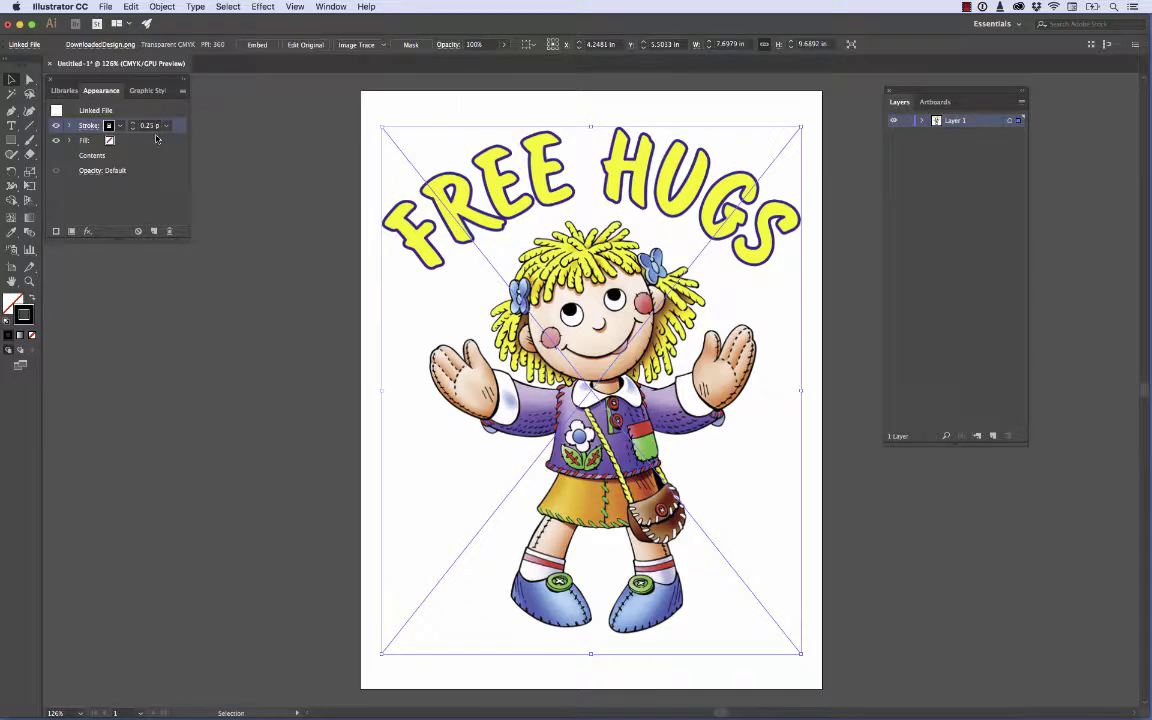
Step: Apply the Outline Object path effect to the linked image's stroke
left_click(262, 7)
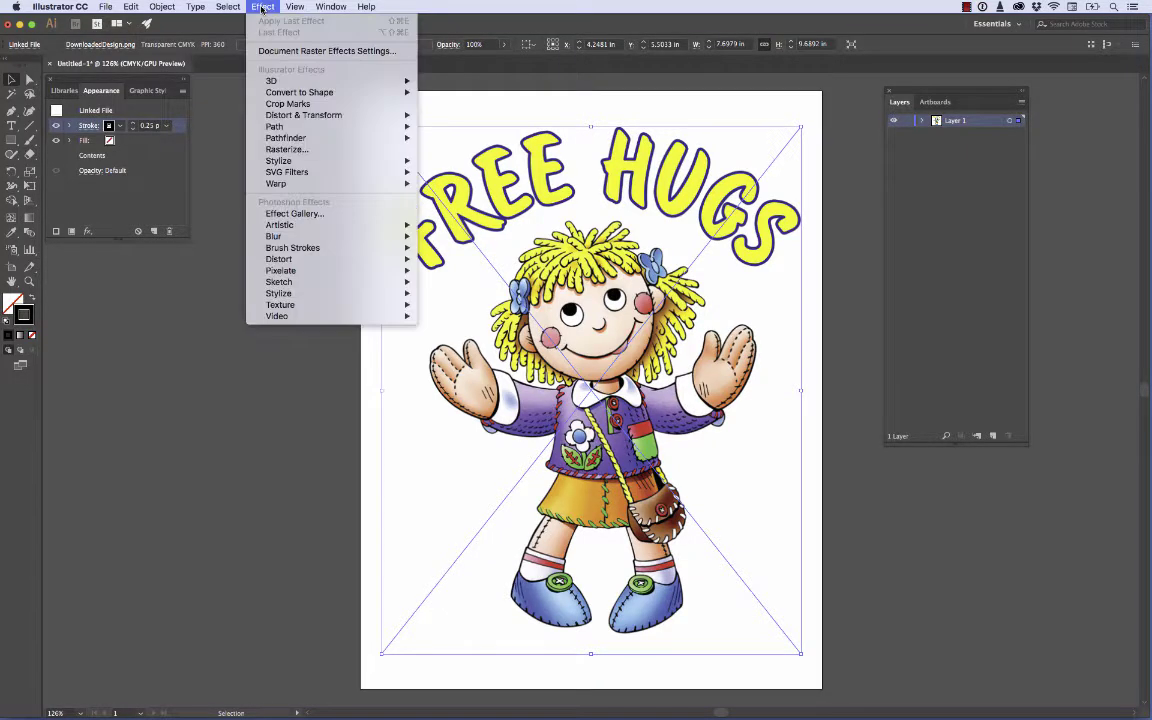
mouse_move(280, 128)
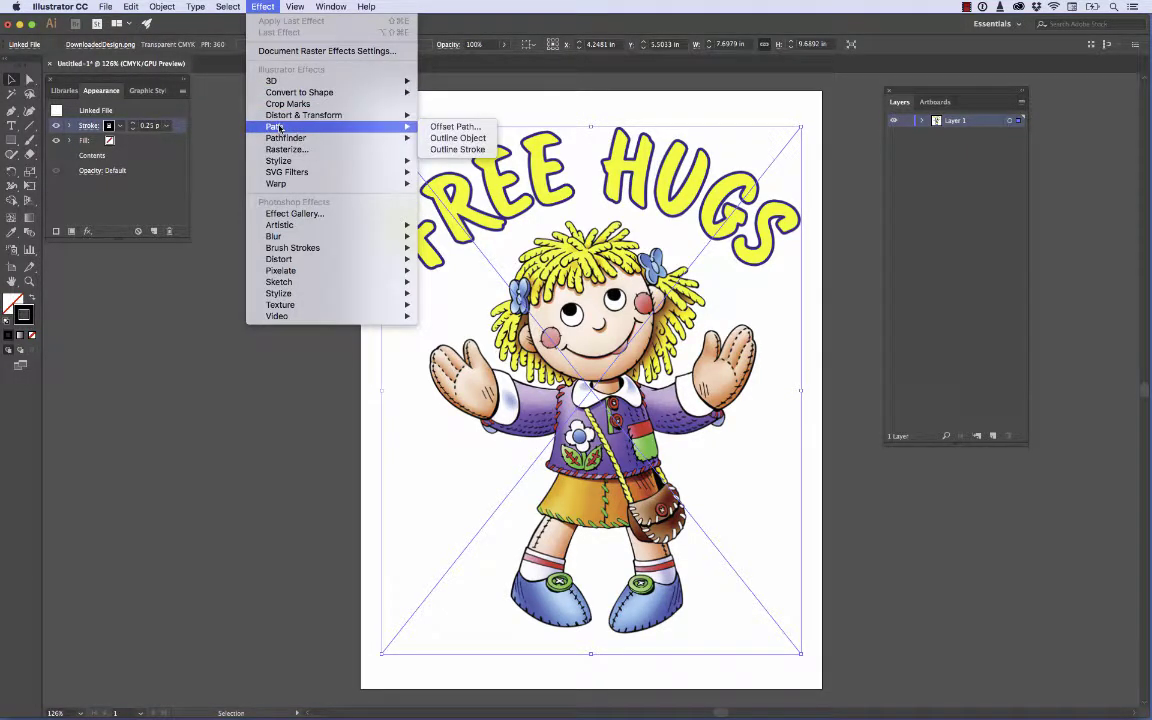
left_click(480, 138)
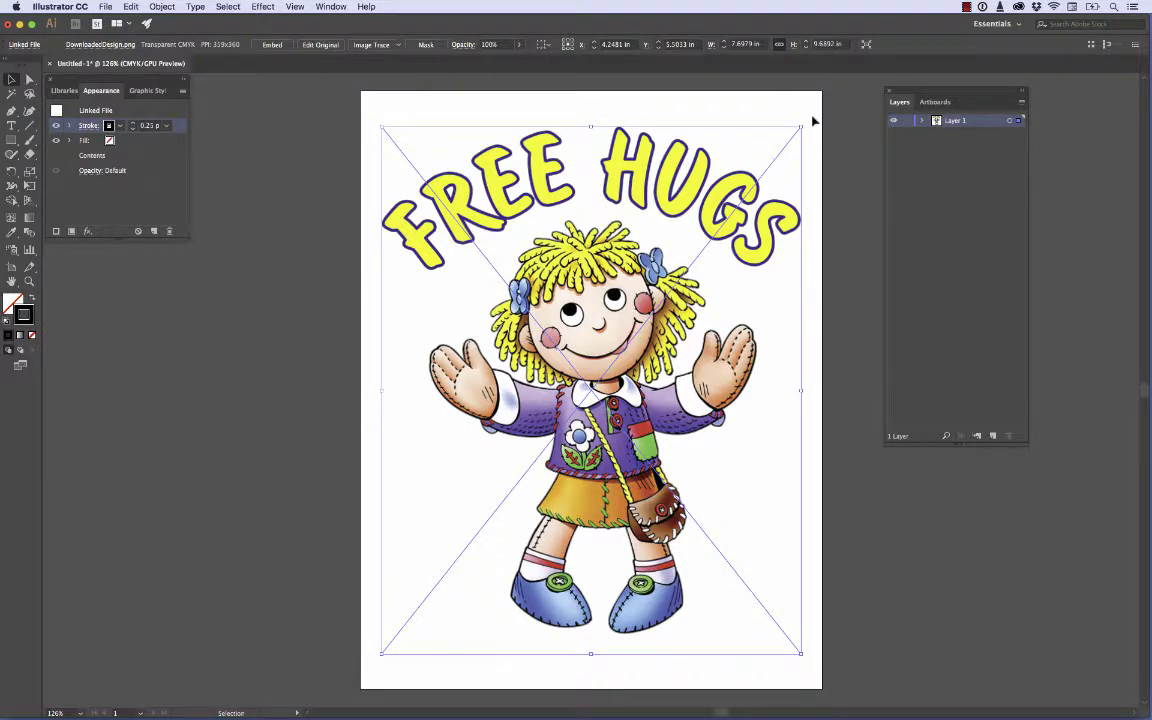
Step: Expand the appearance of the linked image into separate outline paths and image
left_click(922, 121)
left_click(161, 6)
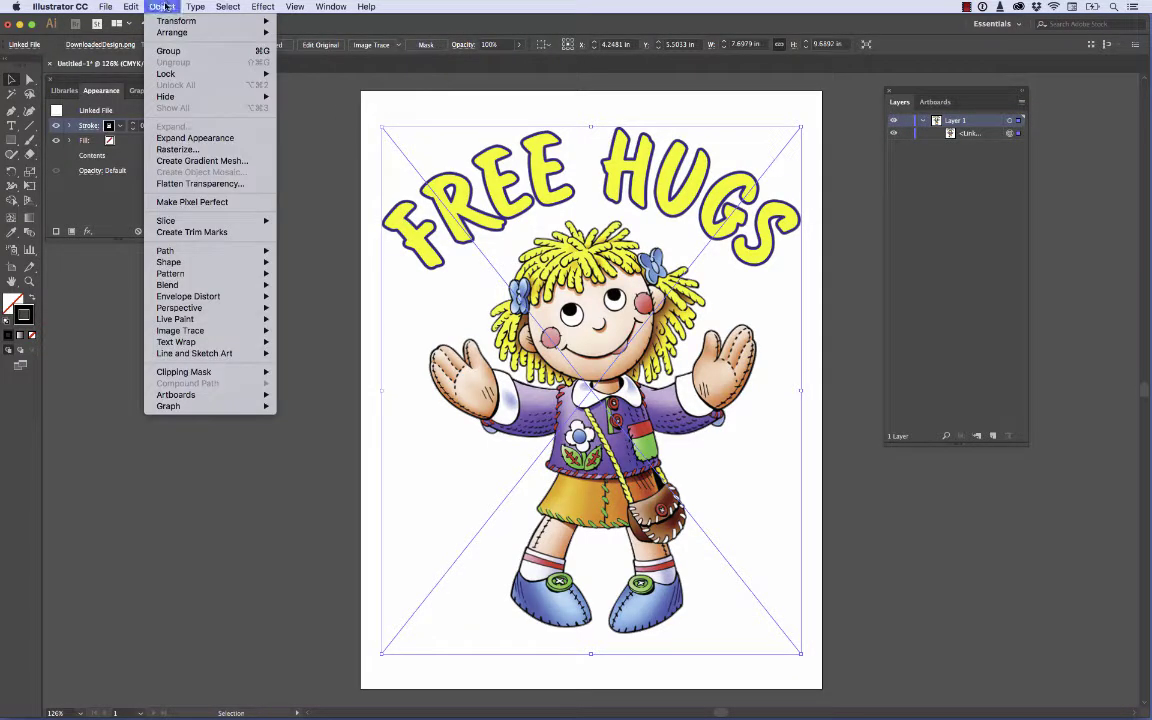
left_click(215, 141)
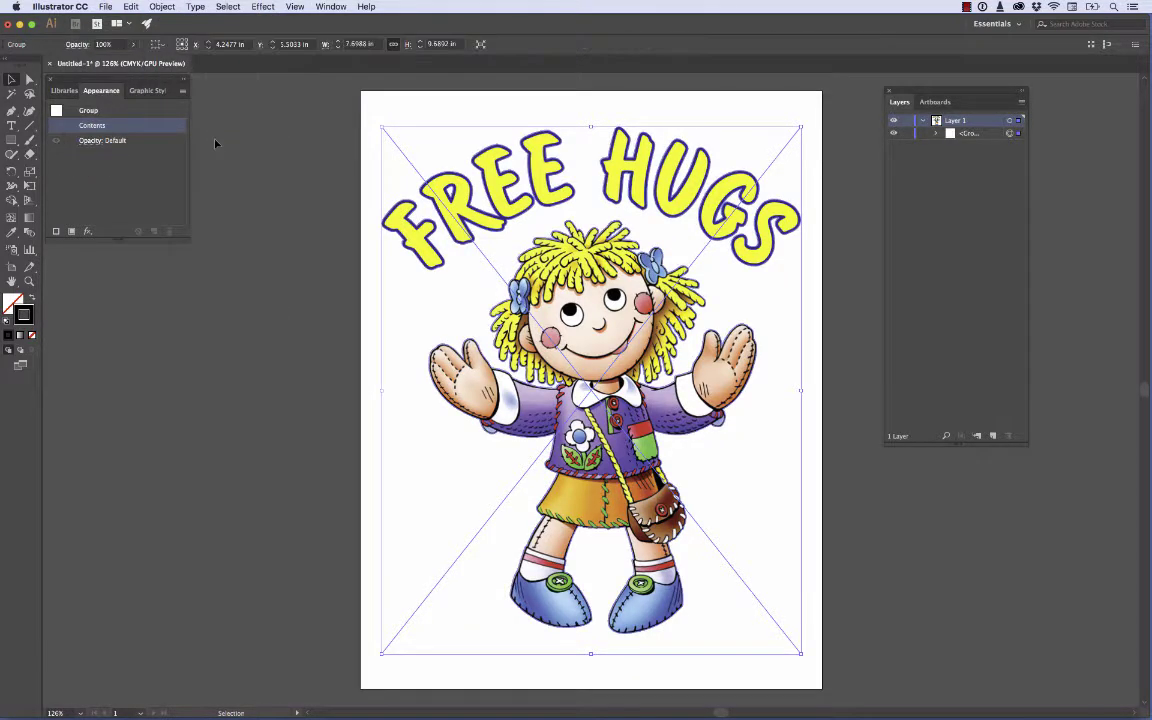
Step: Check the outline group with the linked image hidden, show the image again, and move the outline group out to directly under Layer 1
left_click(941, 131)
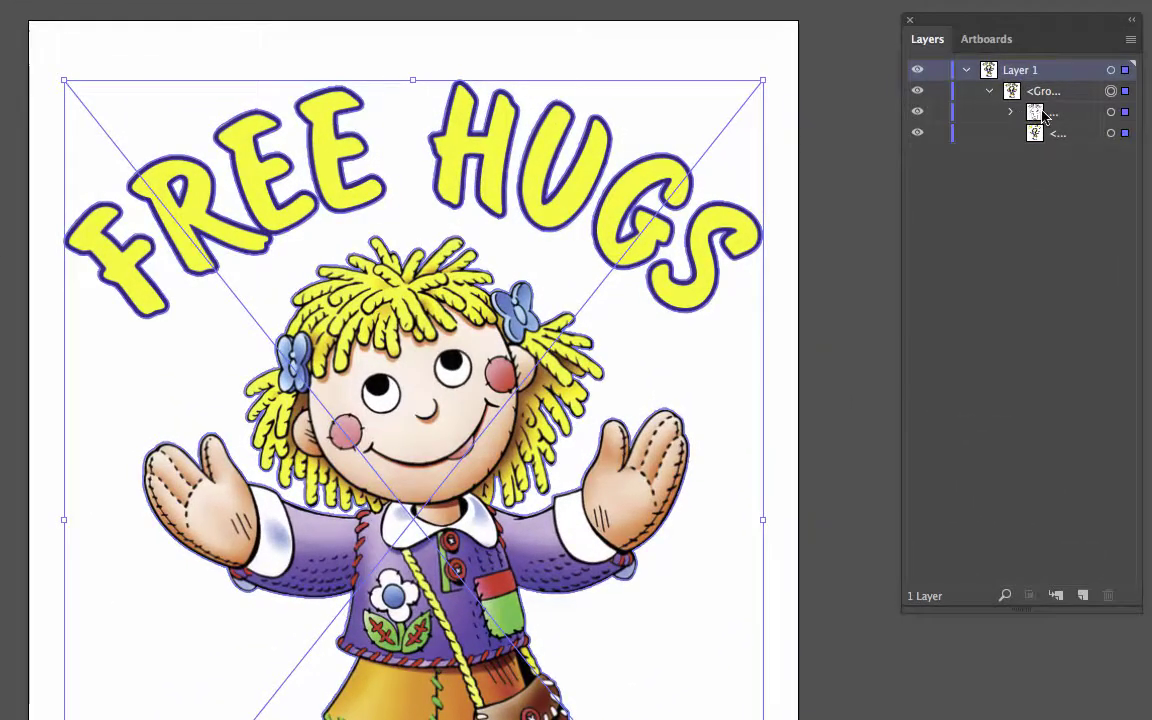
left_click(916, 136)
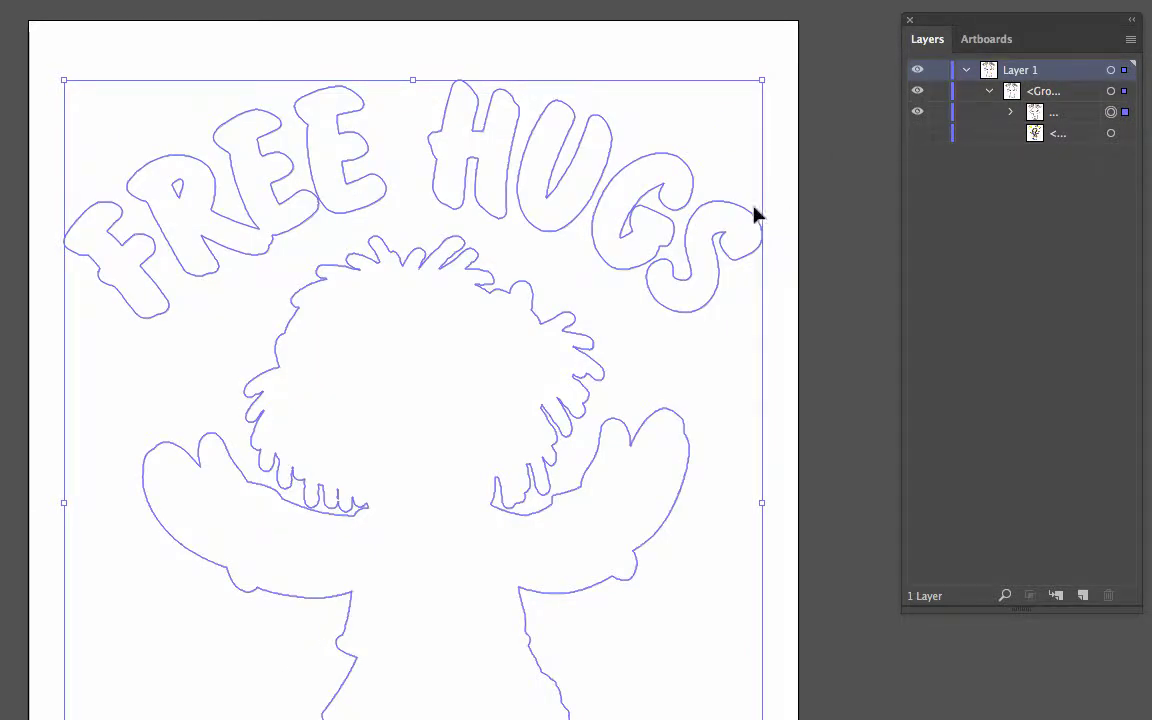
left_click(1035, 120)
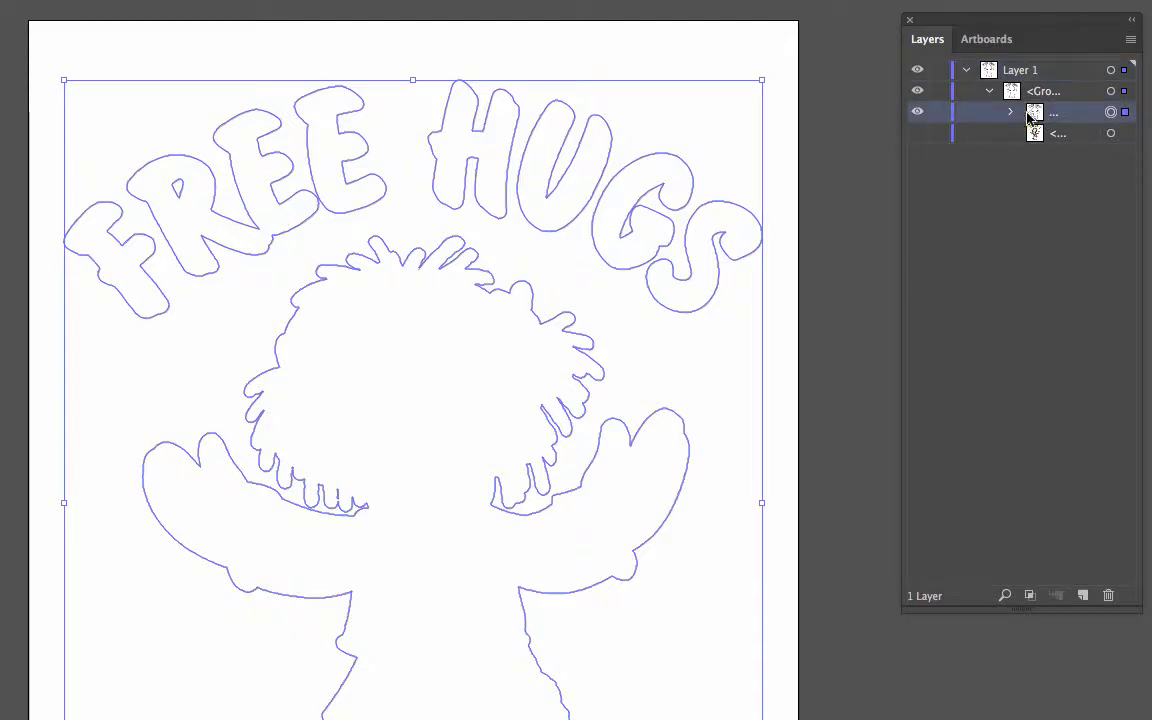
left_click(917, 112)
left_click(917, 112, "super")
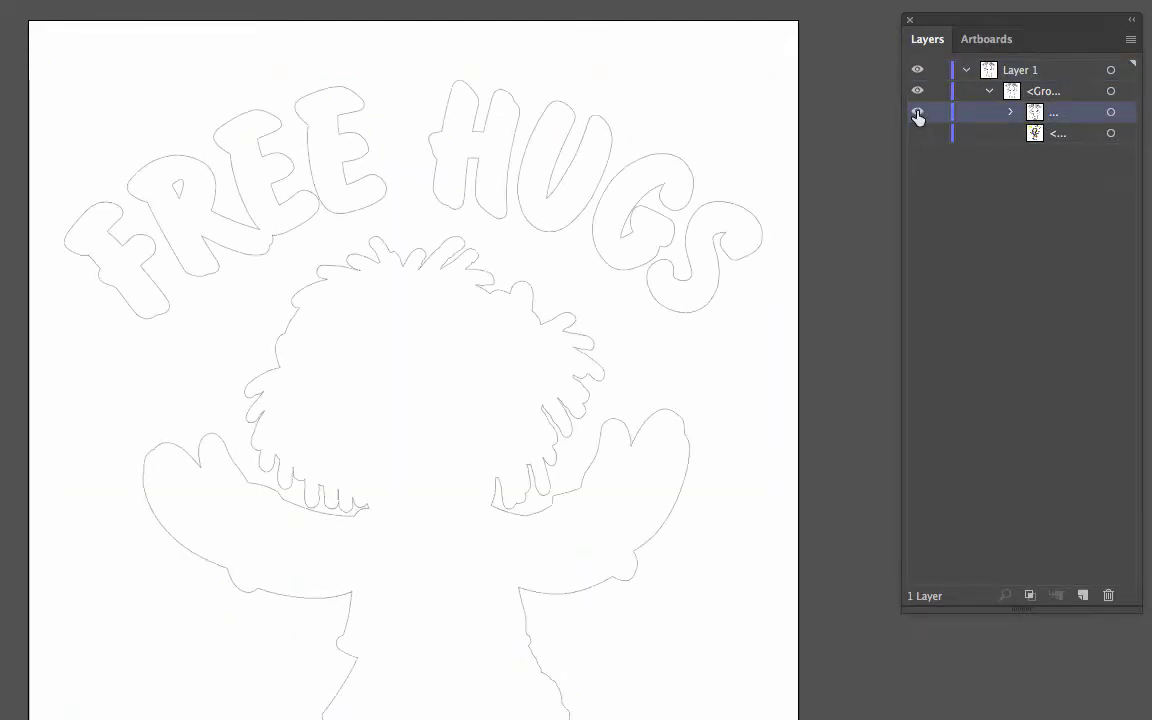
left_click(917, 133, "super")
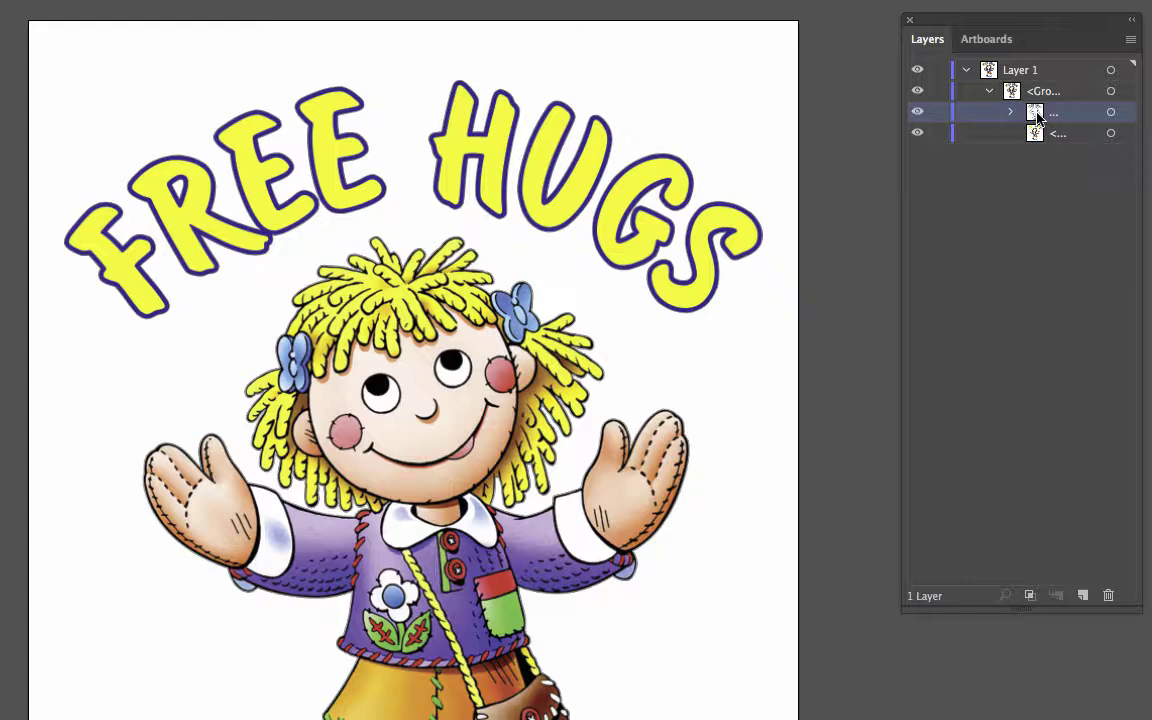
left_click_drag(1038, 118, 990, 86)
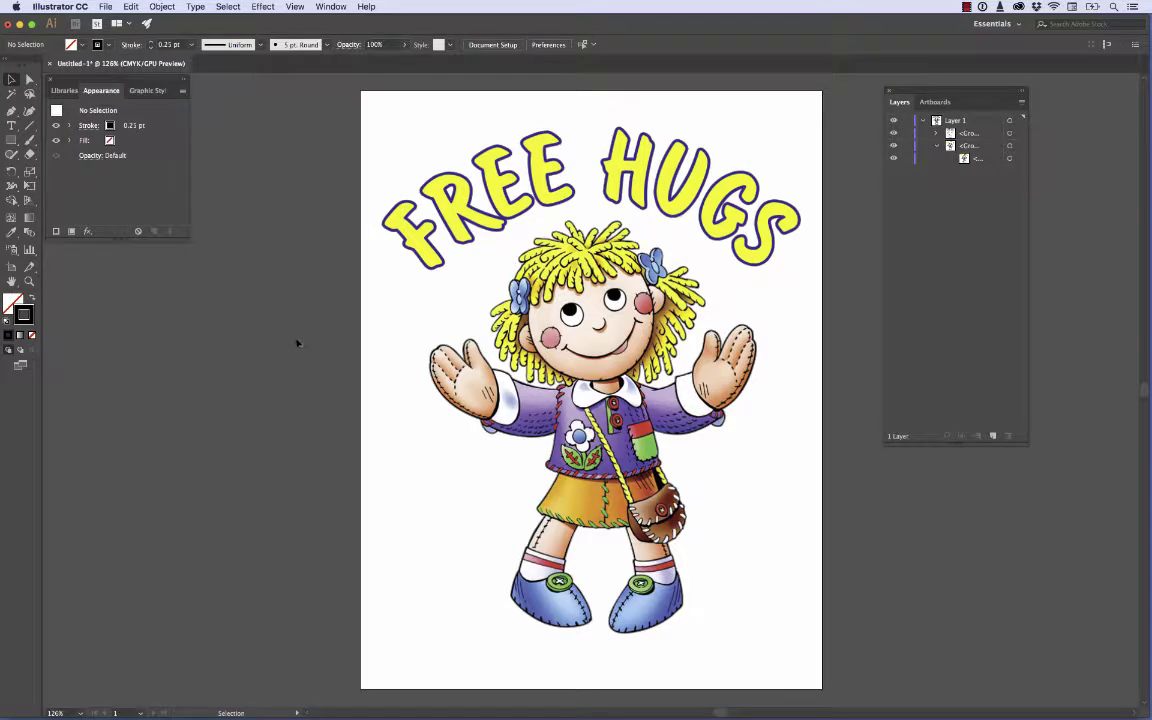
Step: Try to make a clipping mask from the outline group and the image group, and undo it
left_click_drag(296, 340, 848, 680)
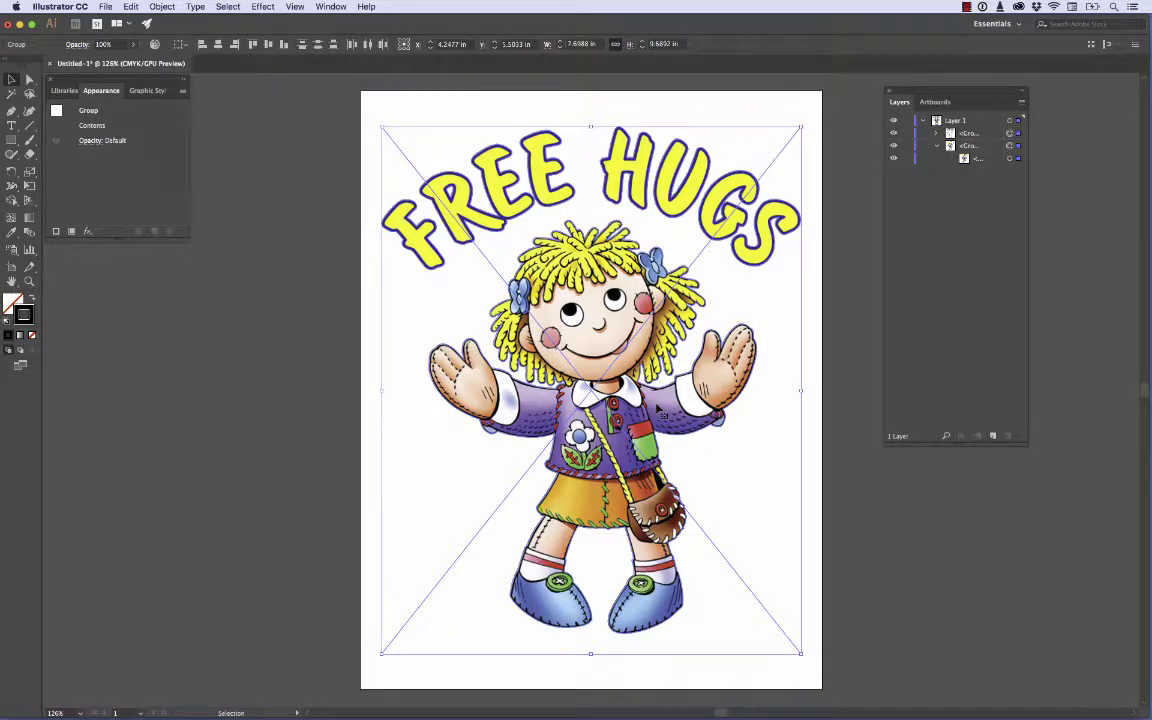
left_click(163, 7)
mouse_move(200, 371)
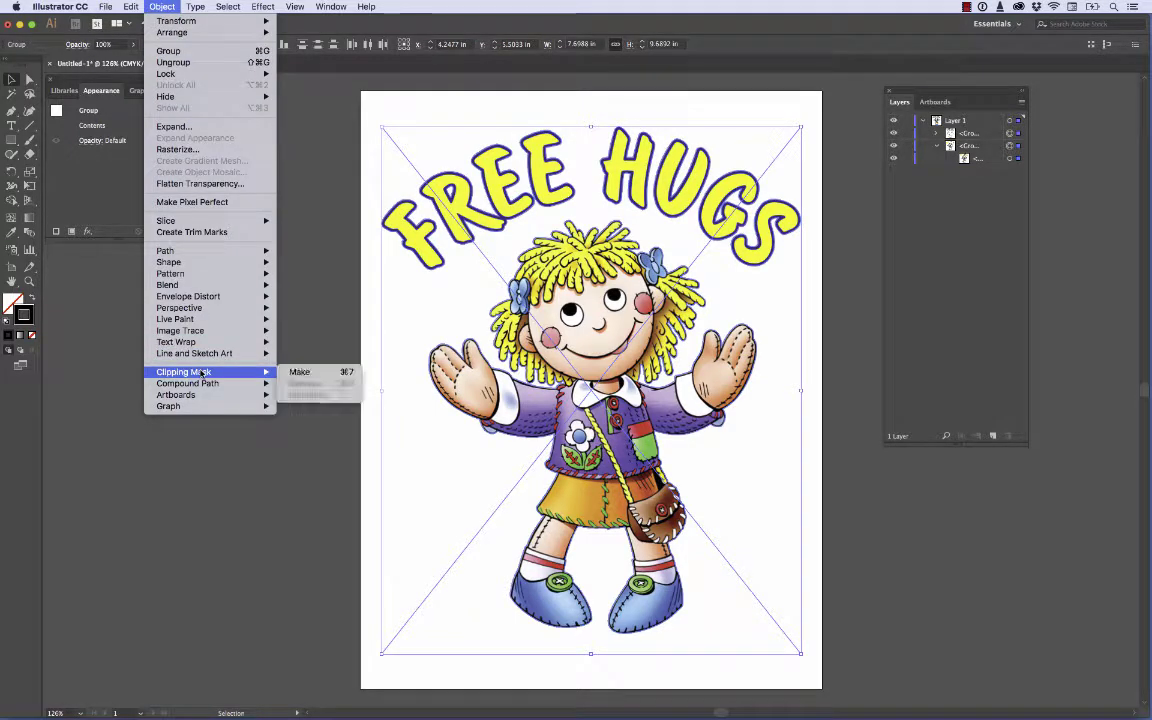
left_click(300, 373)
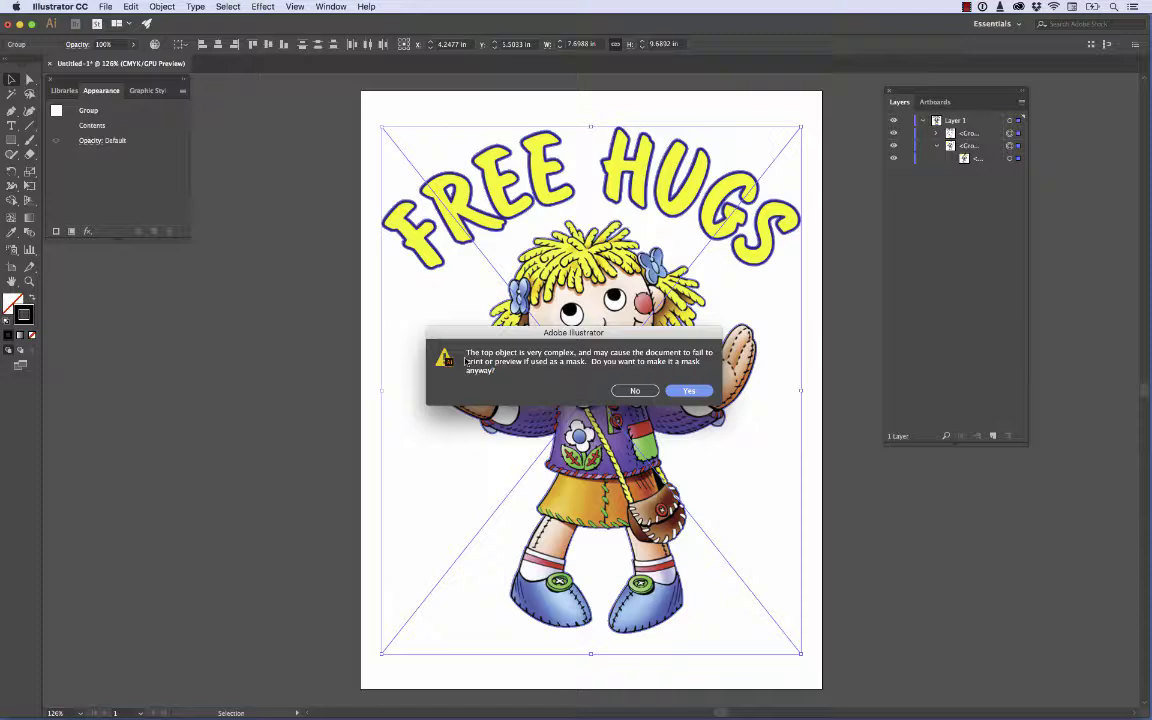
left_click(693, 391)
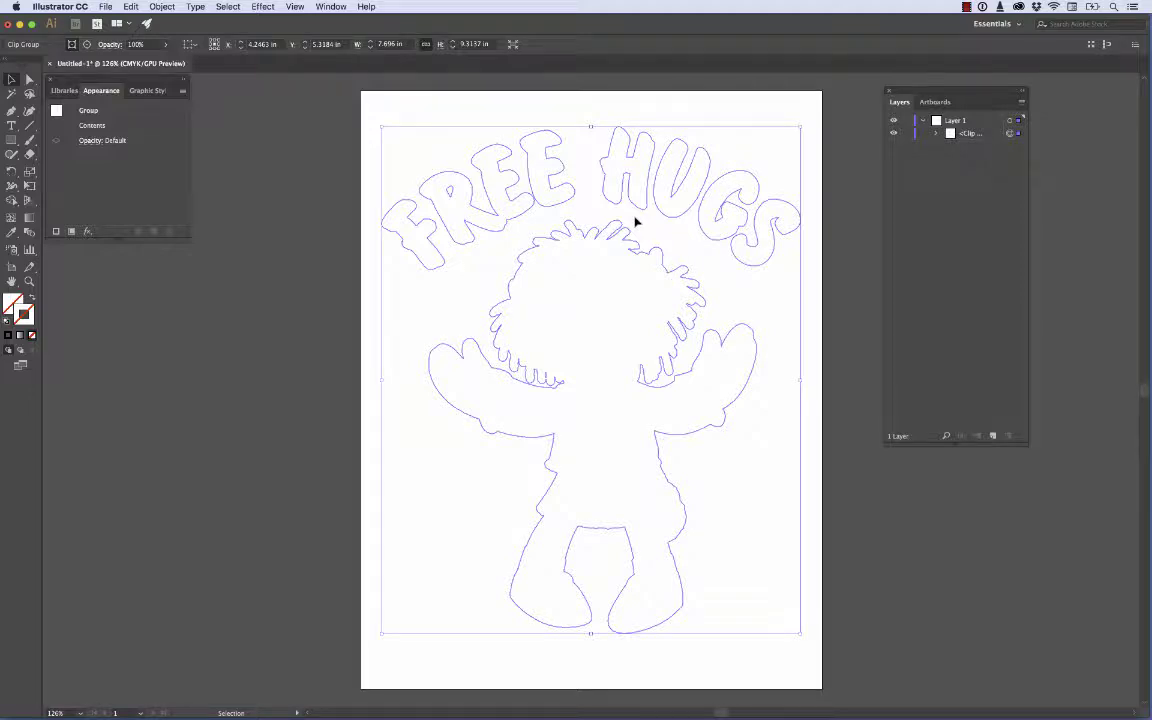
key("super+z")
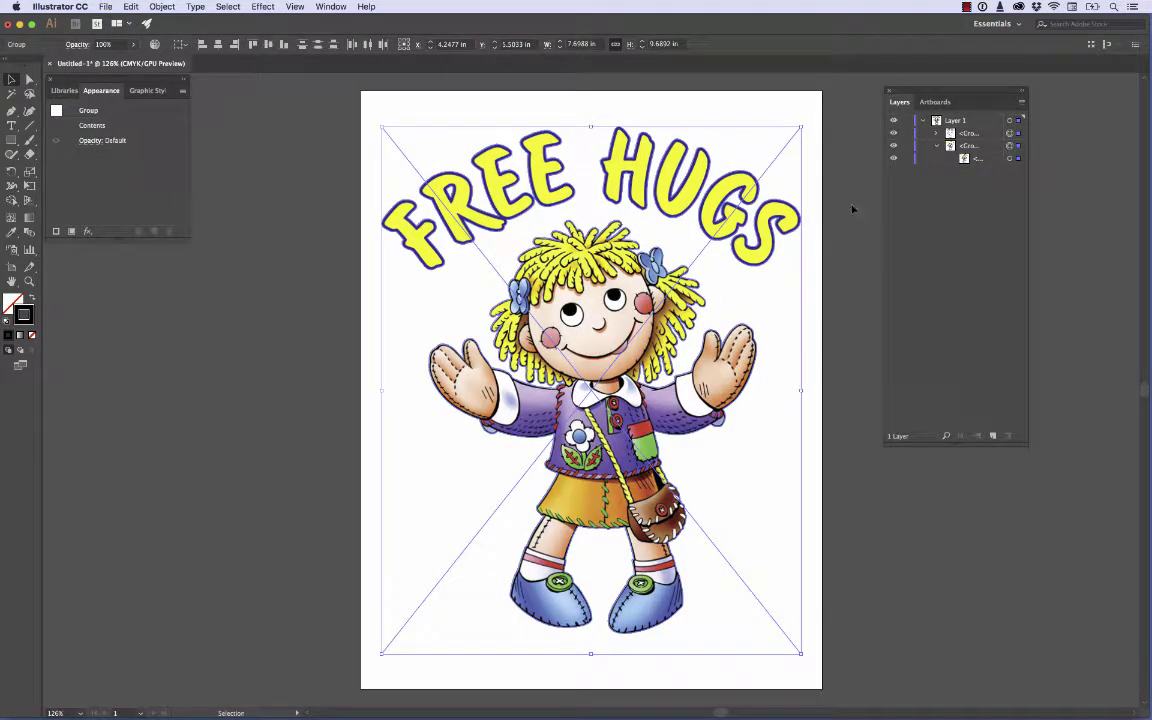
Step: Convert only the outline group above the image group into a single compound path and clear the selection
left_click(853, 209)
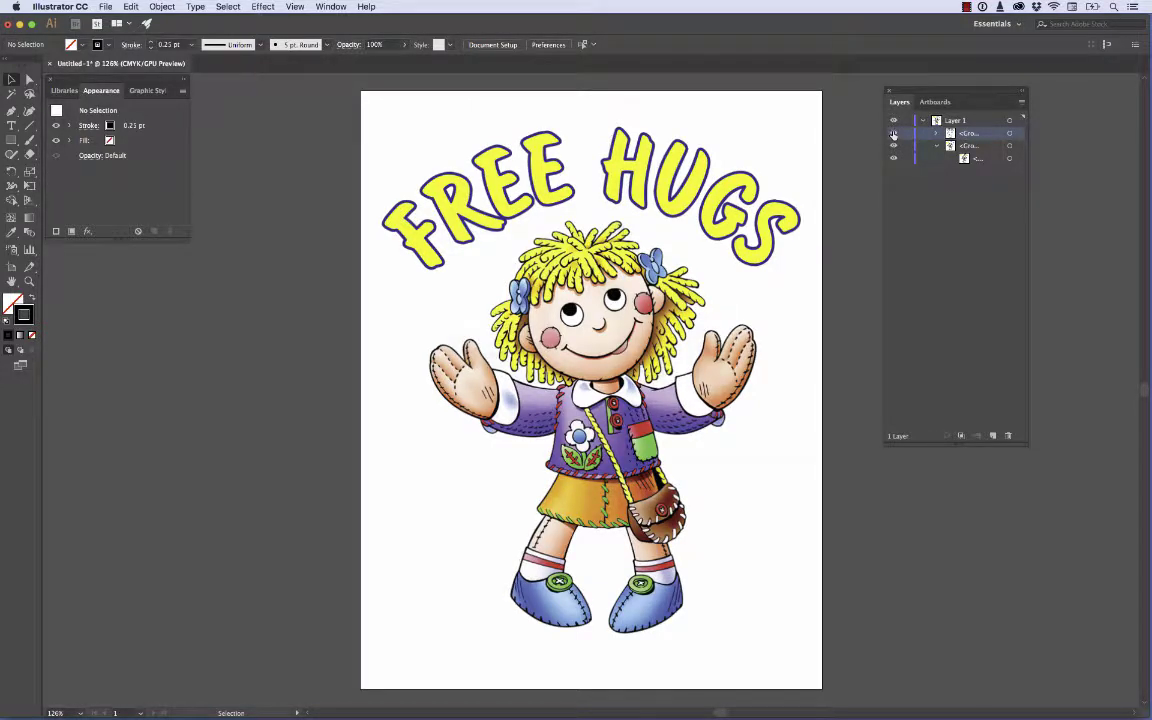
left_click(1010, 134)
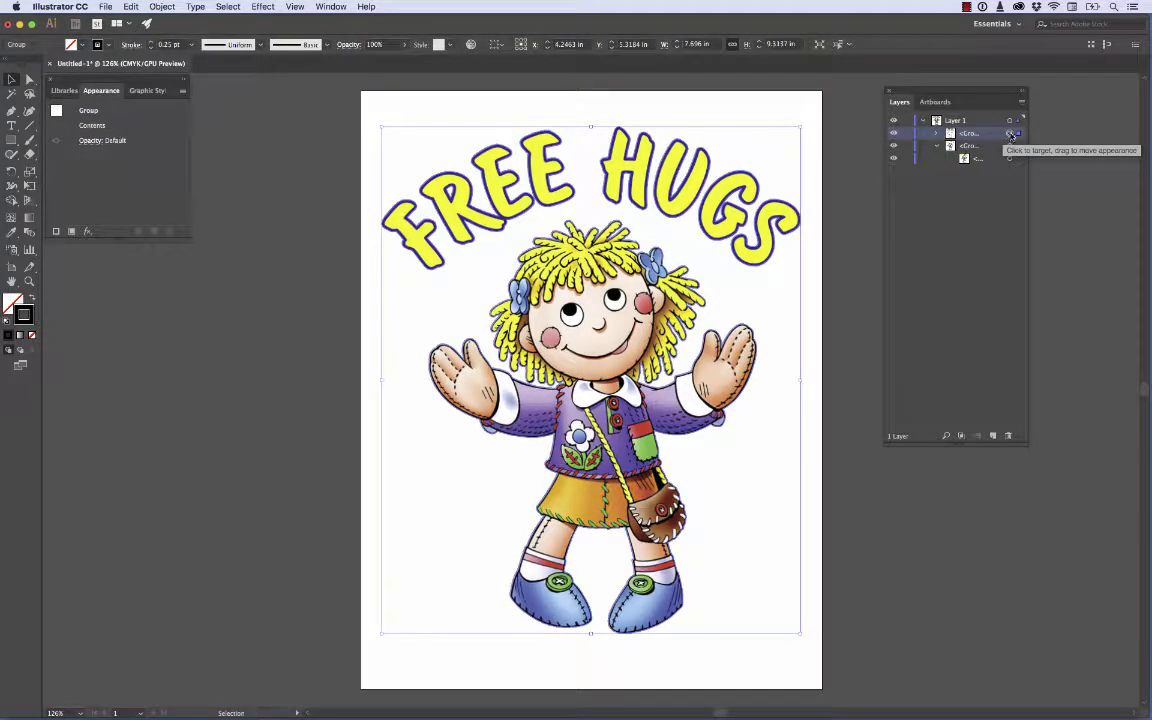
left_click(160, 6)
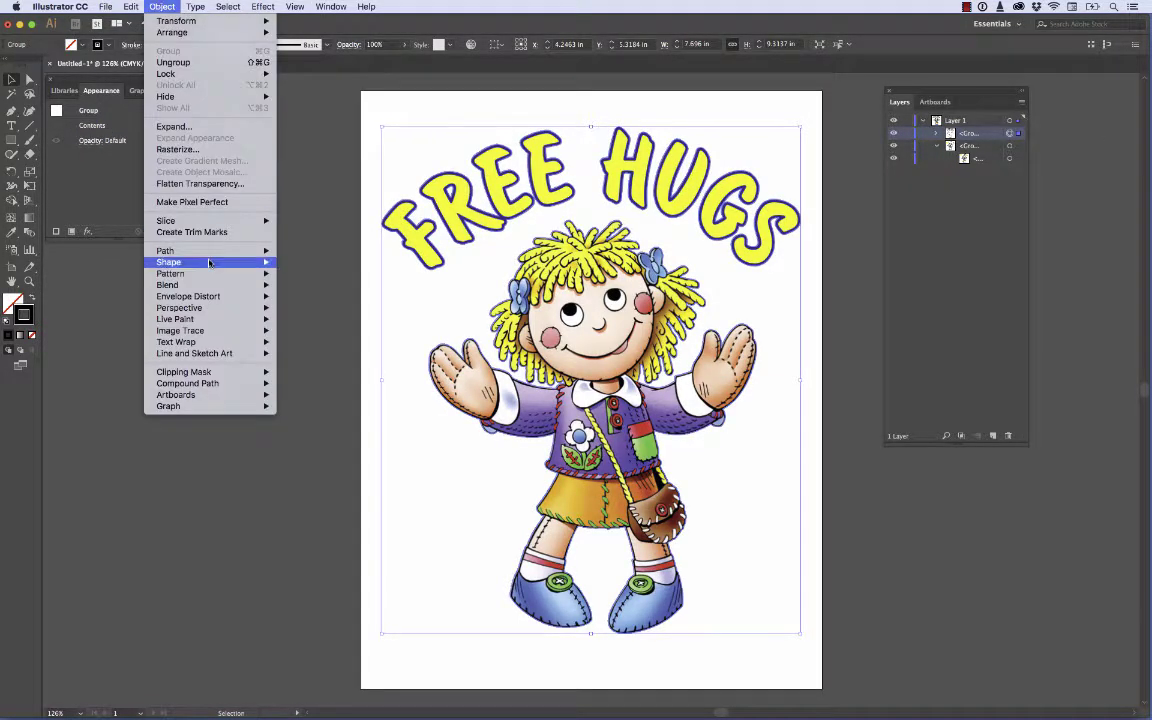
mouse_move(230, 383)
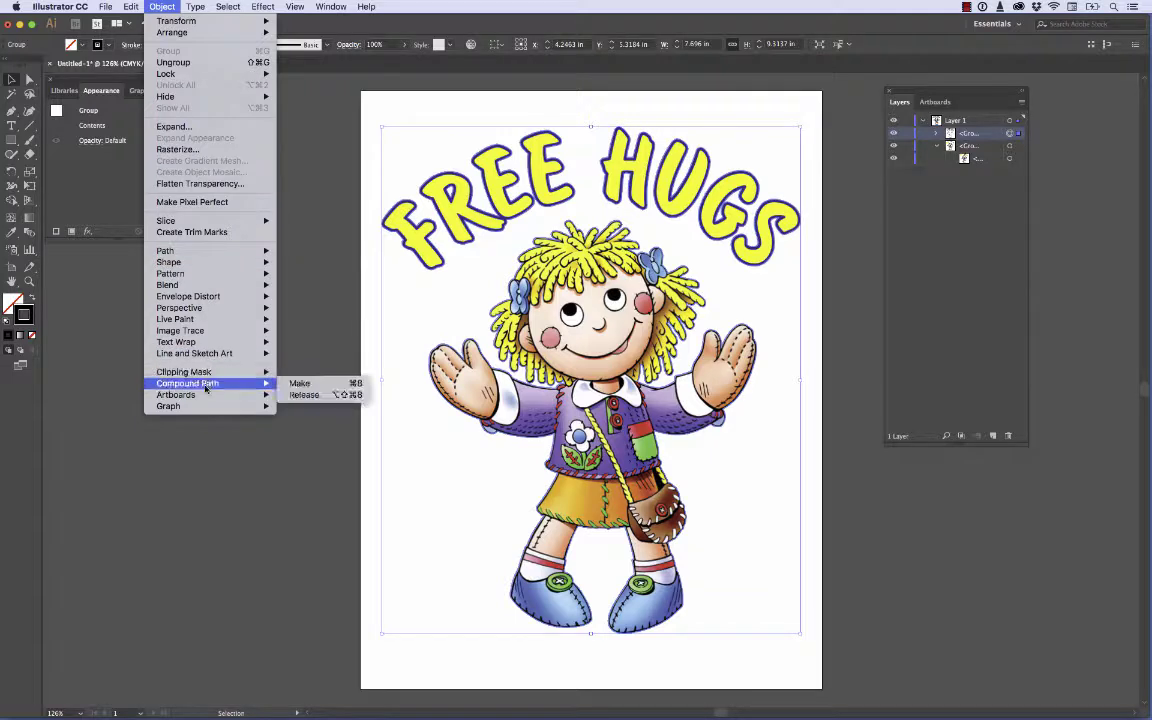
left_click(298, 386)
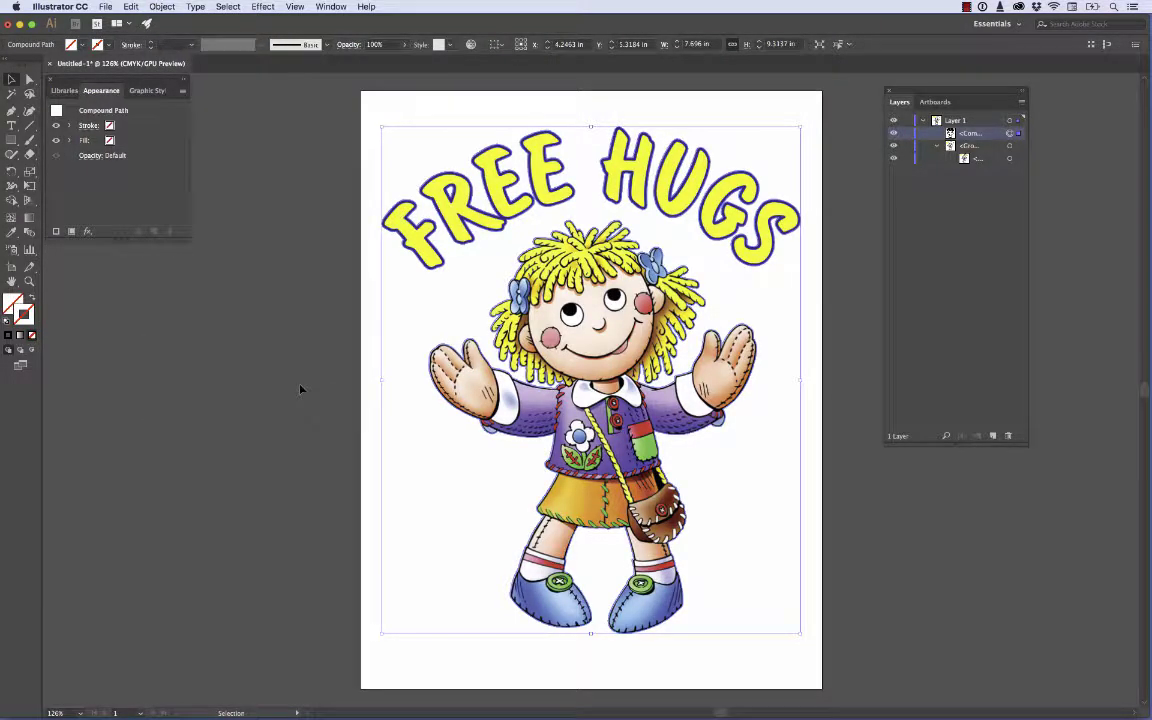
left_click(277, 252)
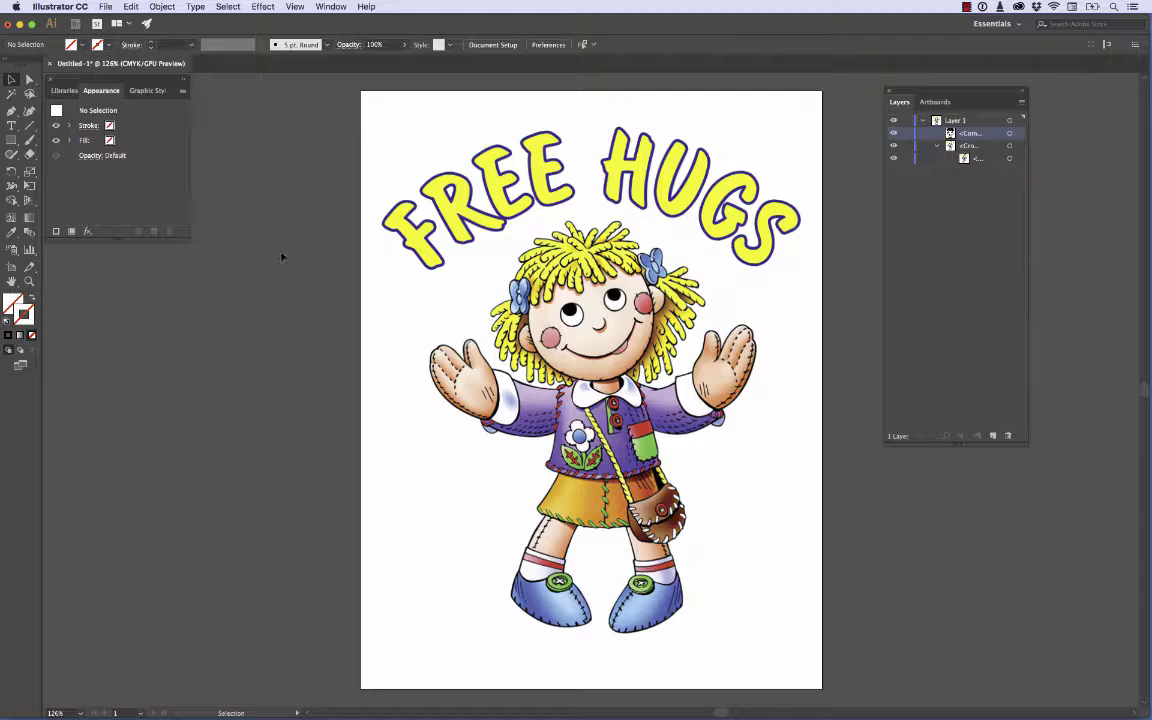
Step: Make a clipping mask from the compound path and the image group, accepting the complex top object as the mask
key("super+a")
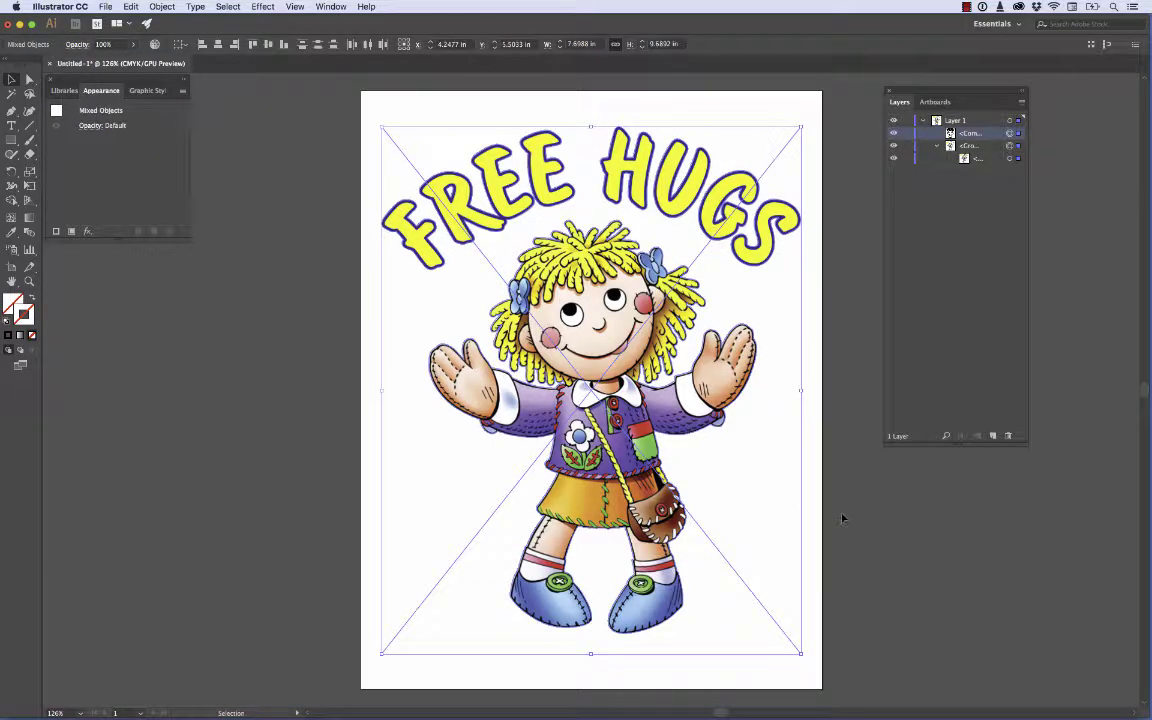
left_click(156, 6)
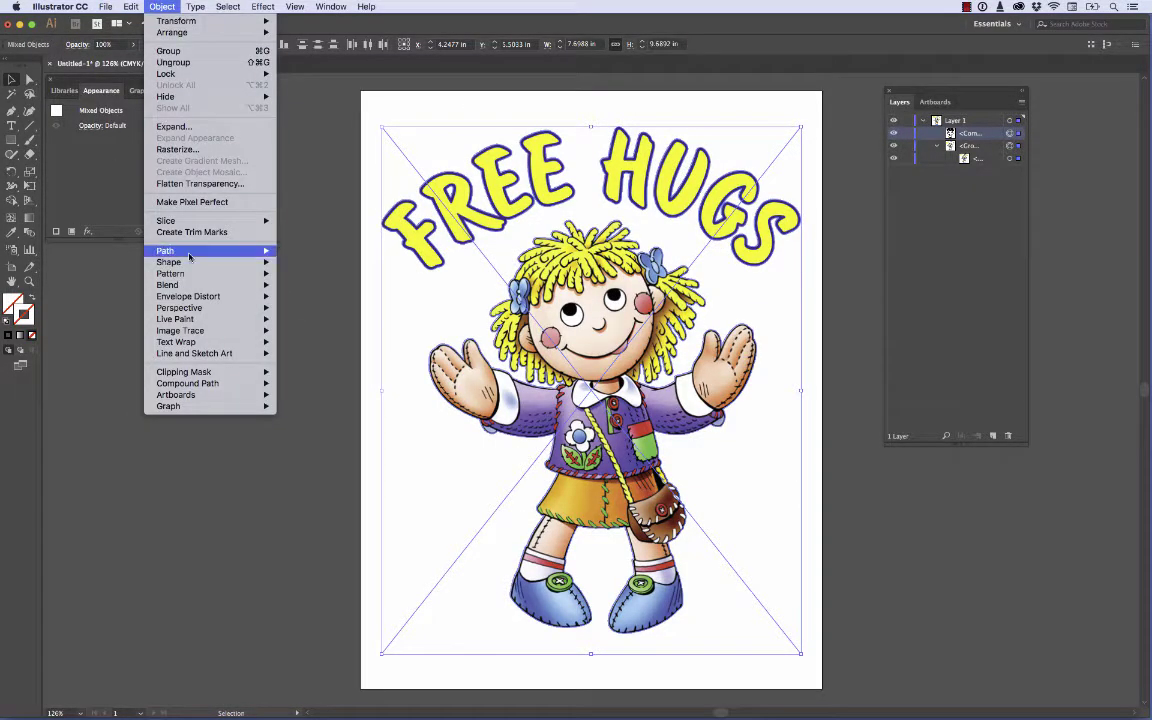
mouse_move(193, 372)
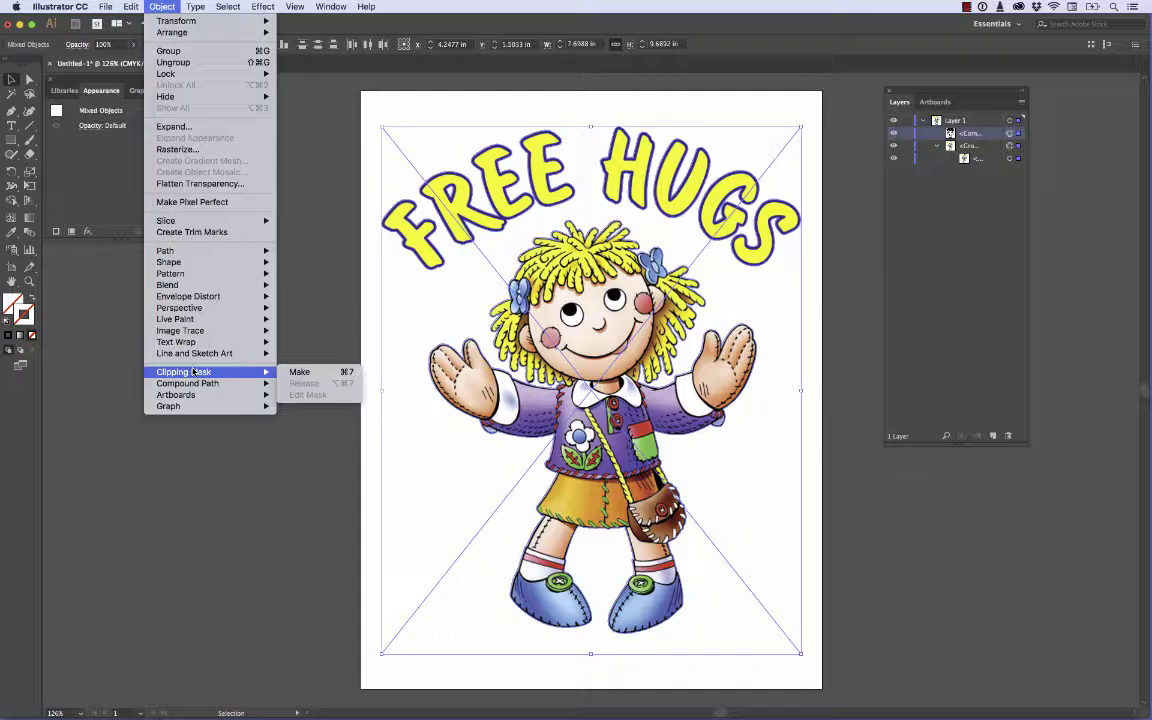
left_click(301, 377)
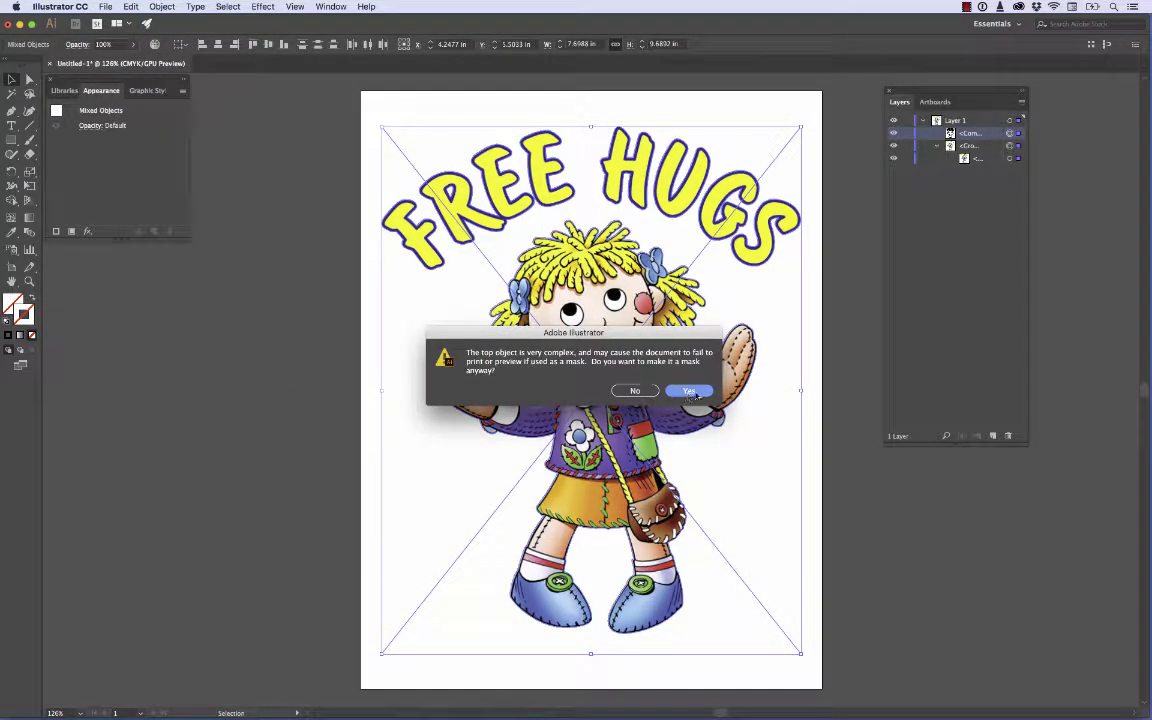
left_click(694, 391)
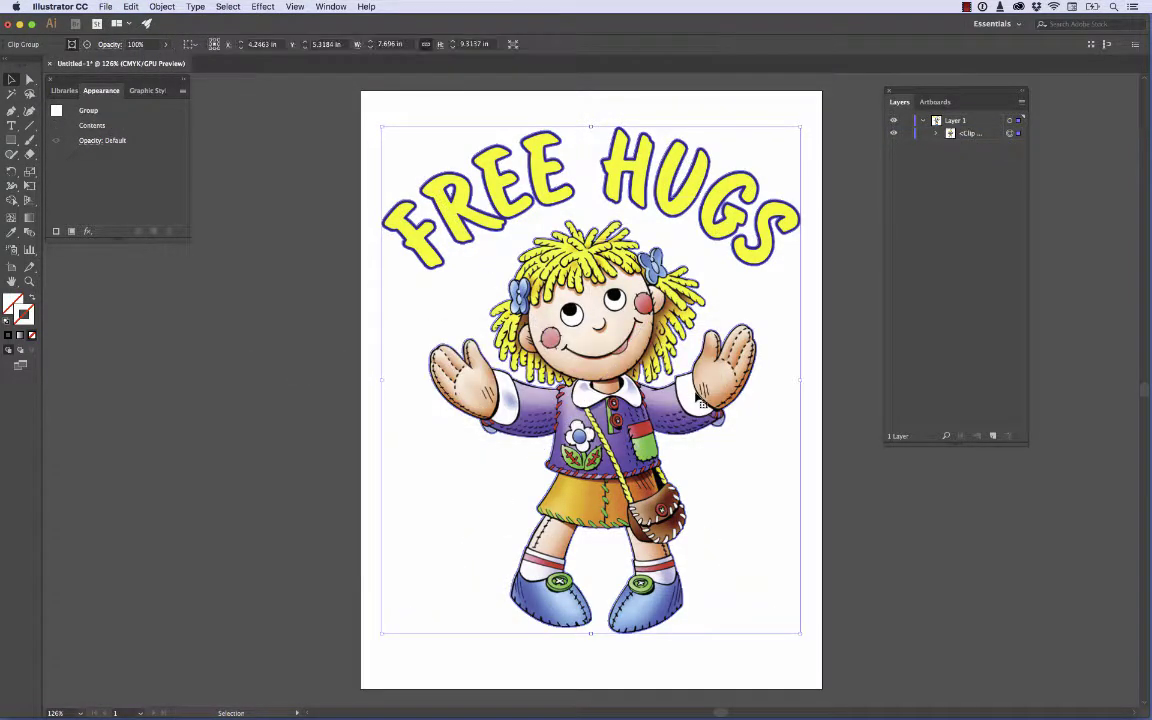